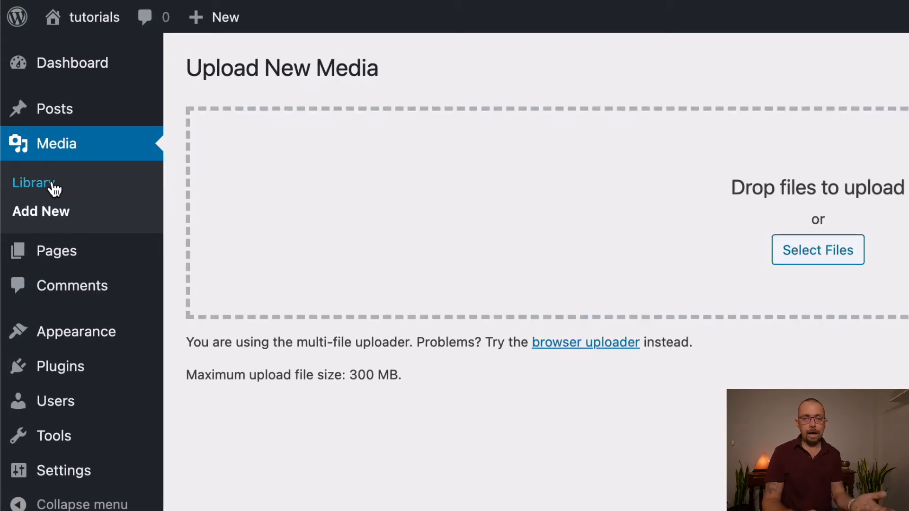
- Look at the media library and return to the page for uploading new media
{"action": "left_click", "coordinate": [53, 188]}
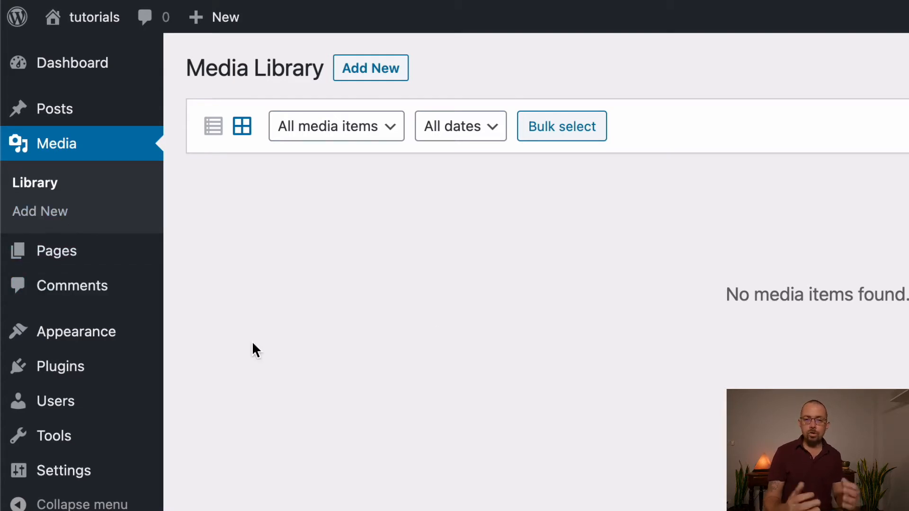
{"action": "left_click", "coordinate": [24, 212]}
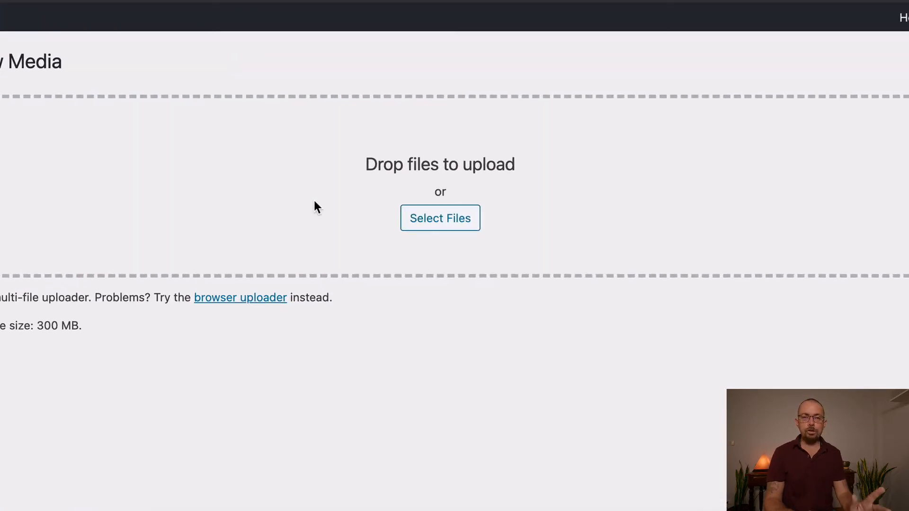
{"action": "left_click", "coordinate": [433, 220]}
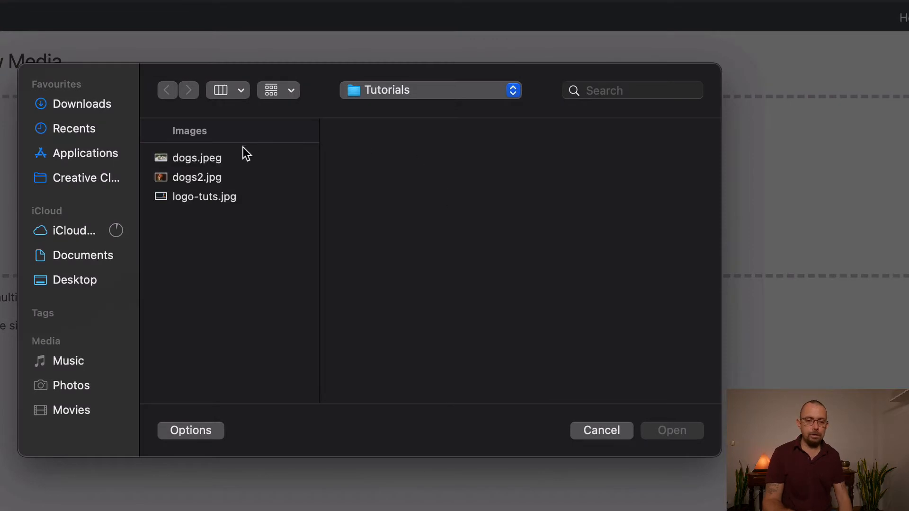
{"action": "left_click", "coordinate": [203, 165]}
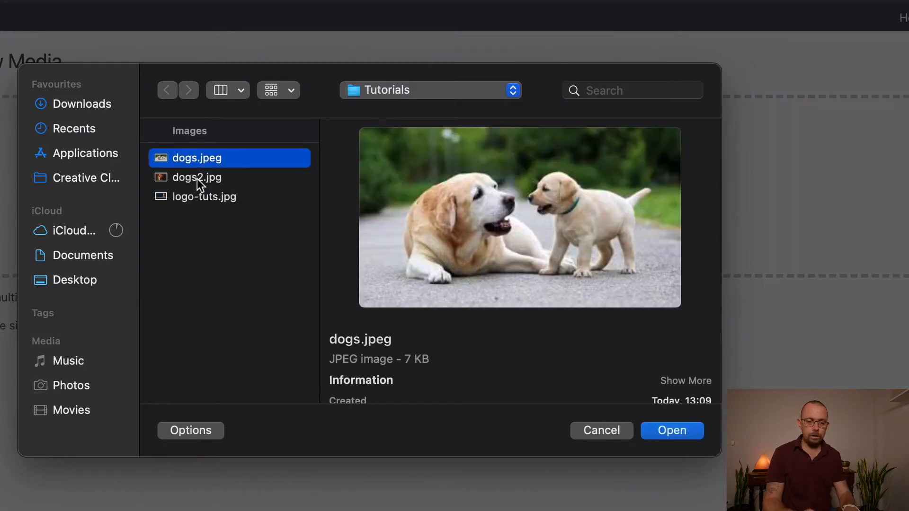
{"action": "right_click", "coordinate": [194, 189]}
{"action": "left_click", "coordinate": [189, 176]}
{"action": "left_click", "coordinate": [199, 179]}
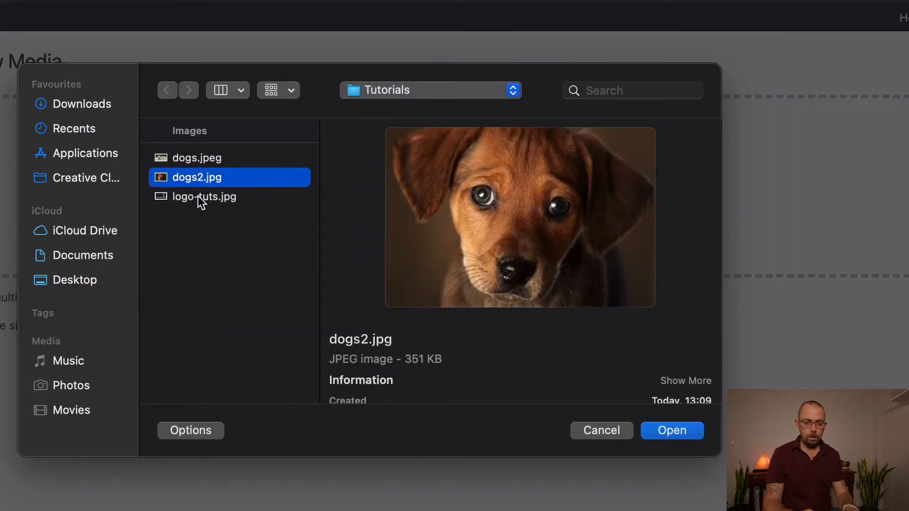
{"action": "left_click", "coordinate": [201, 199]}
{"action": "left_click", "coordinate": [200, 163], "text": "super"}
{"action": "left_click", "coordinate": [245, 178], "text": "super"}
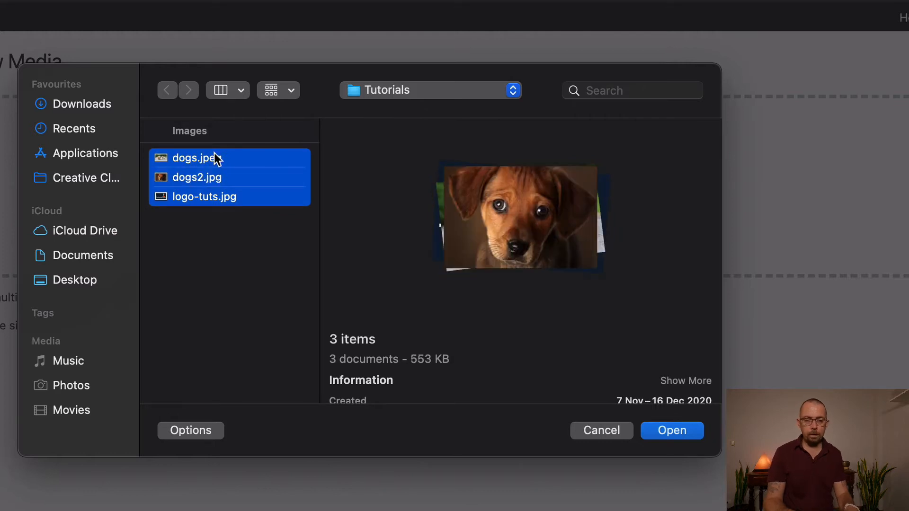
{"action": "left_click", "coordinate": [592, 430]}
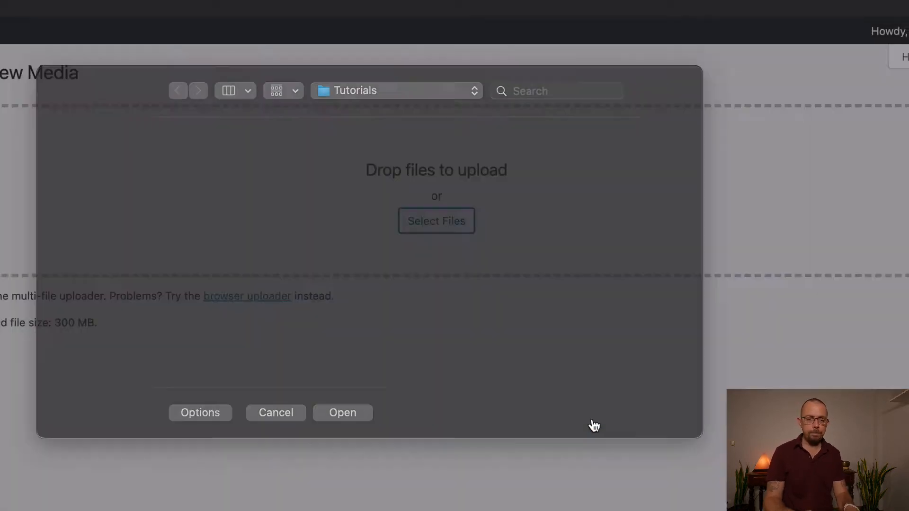
- Switch to Finder and upload dogs.jpeg, dogs2.jpg and logo-tuts.jpg from the Desktop's Tutorials folder to the WordPress upload area
{"action": "key", "text": "space"}
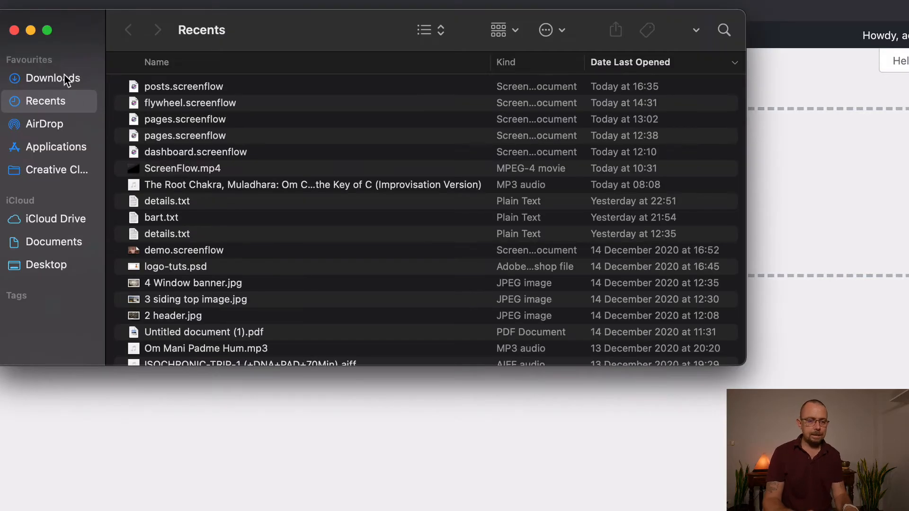
{"action": "left_click", "coordinate": [49, 220]}
{"action": "left_click", "coordinate": [47, 260]}
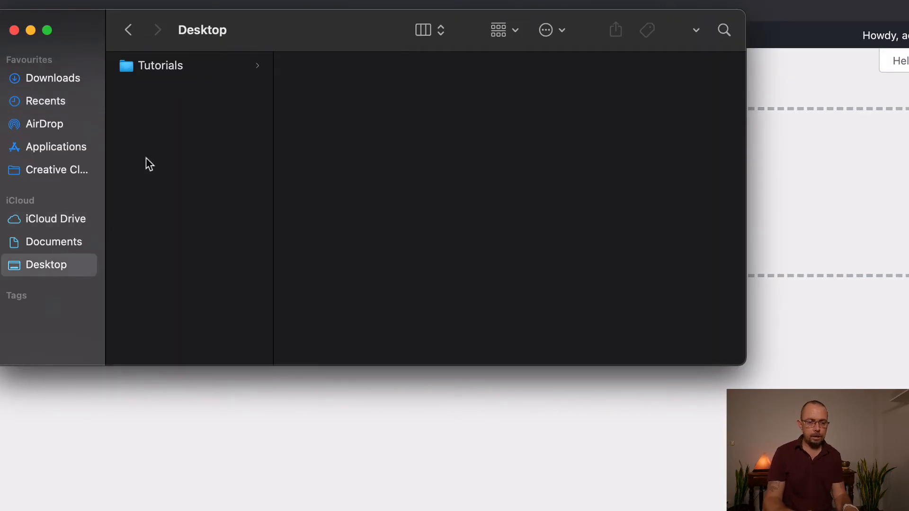
{"action": "left_click", "coordinate": [183, 66]}
{"action": "left_click_drag", "start_coordinate": [400, 18], "coordinate": [422, 335]}
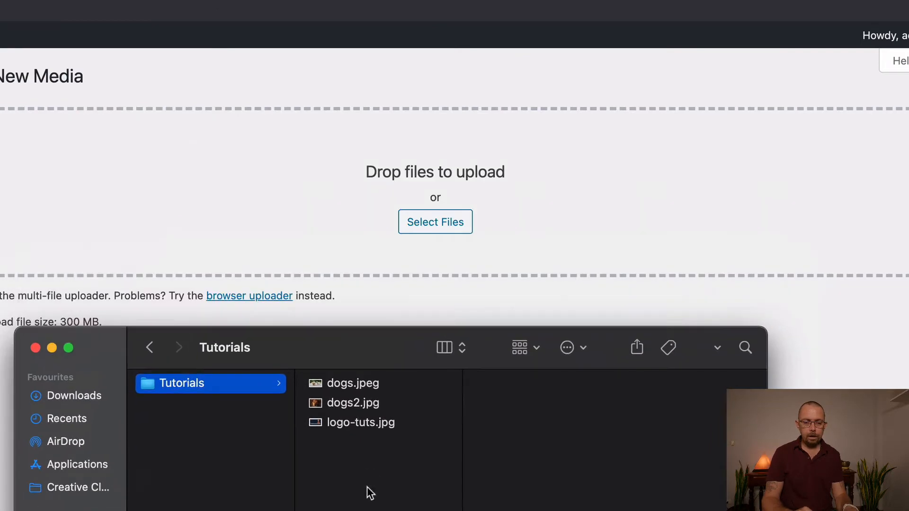
{"action": "left_click_drag", "start_coordinate": [367, 487], "coordinate": [341, 160]}
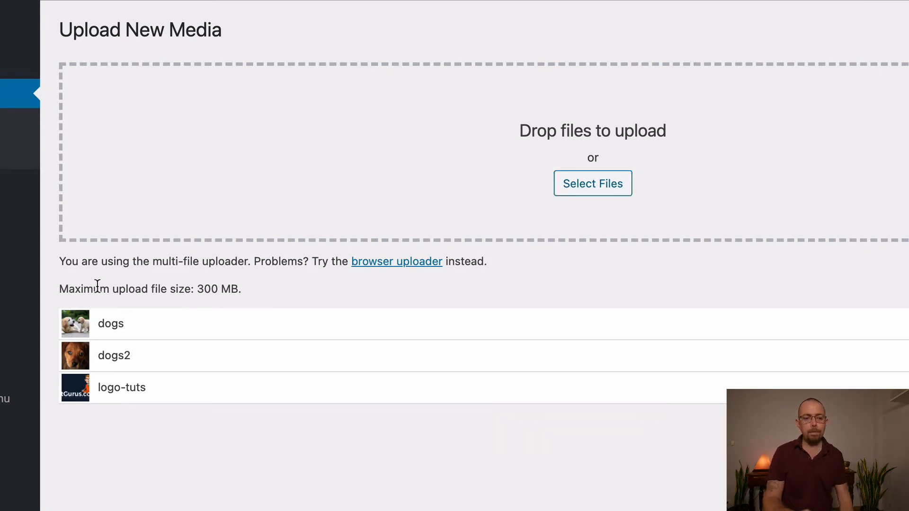
- Examine the maximum upload file size stated below the upload area
{"action": "left_click_drag", "start_coordinate": [75, 290], "coordinate": [192, 284]}
{"action": "triple_click", "coordinate": [198, 281]}
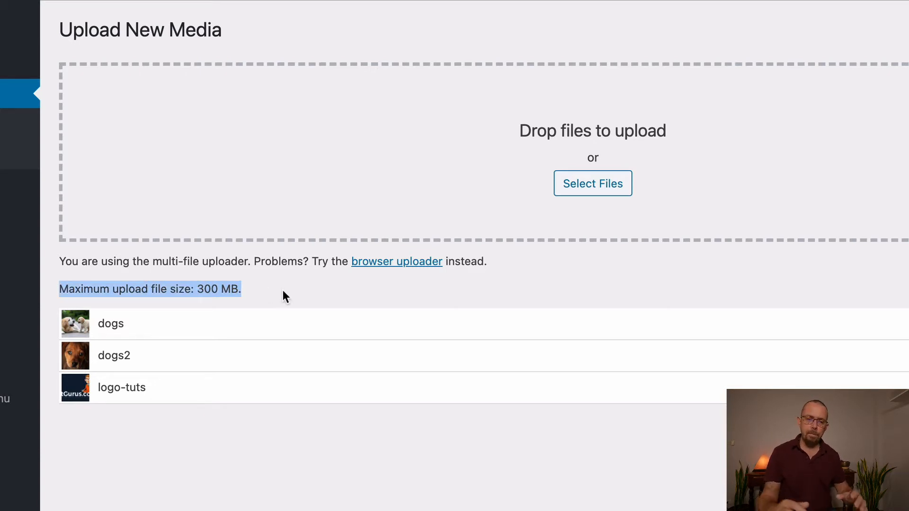
{"action": "left_click", "coordinate": [318, 311]}
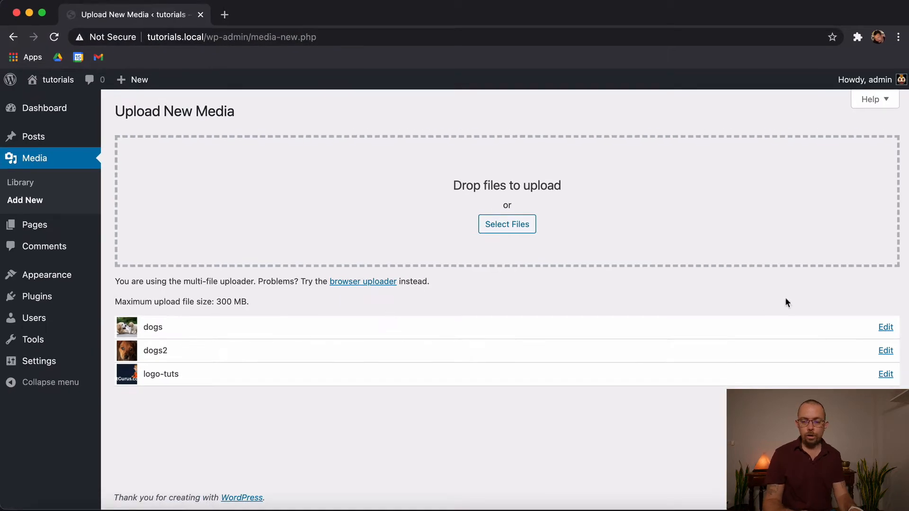
- Open the media library and view the attachment details of the logo and the brown puppy image
{"action": "left_click", "coordinate": [30, 185]}
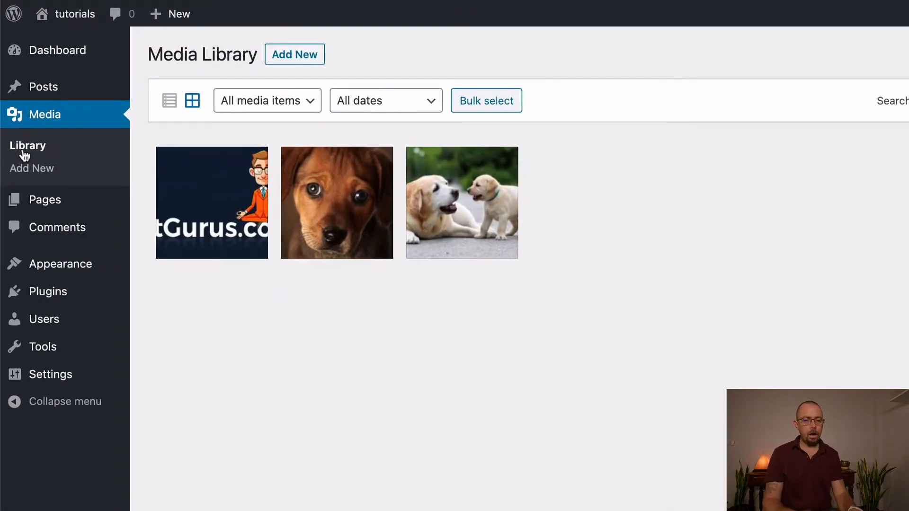
{"action": "left_click", "coordinate": [209, 205]}
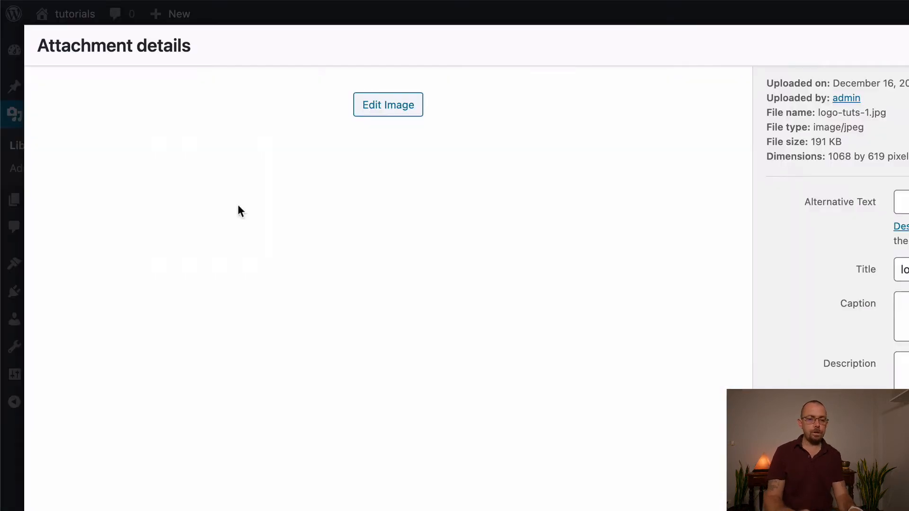
{"action": "key", "text": "Escape"}
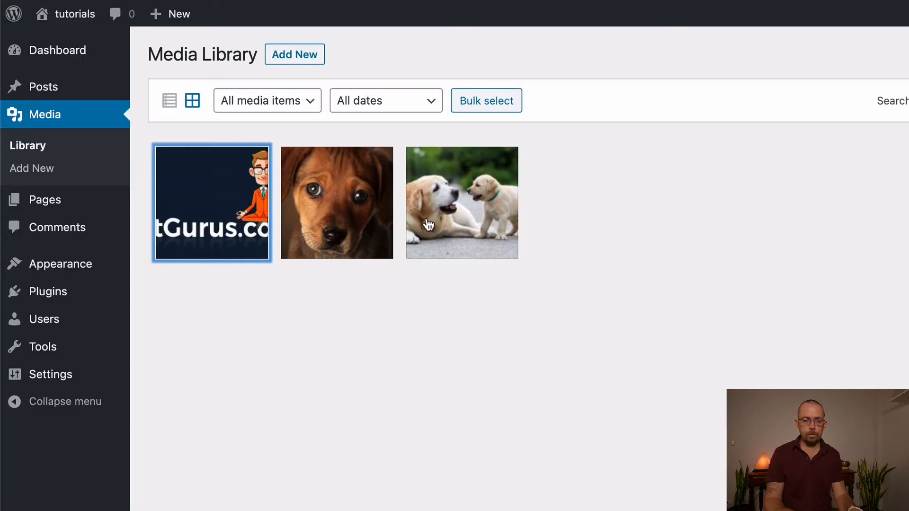
{"action": "left_click", "coordinate": [376, 218]}
{"action": "key", "text": "Escape"}
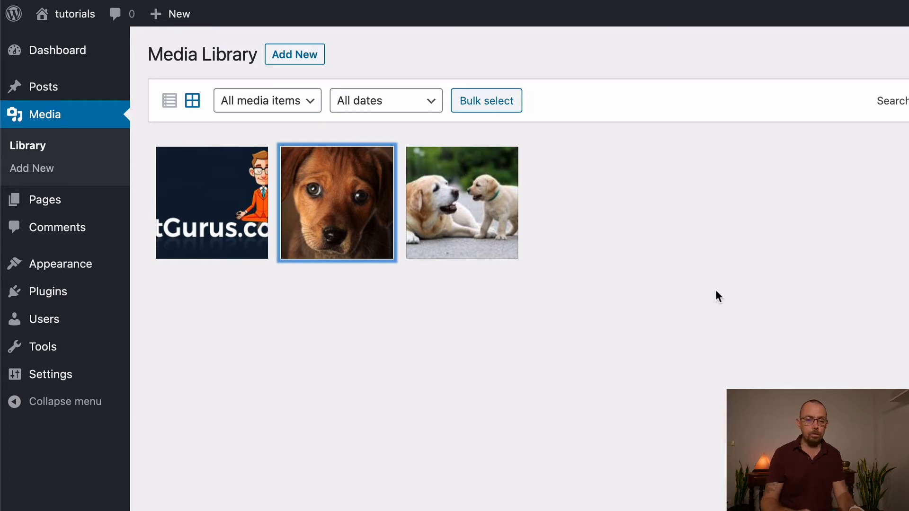
{"action": "left_click", "coordinate": [644, 280]}
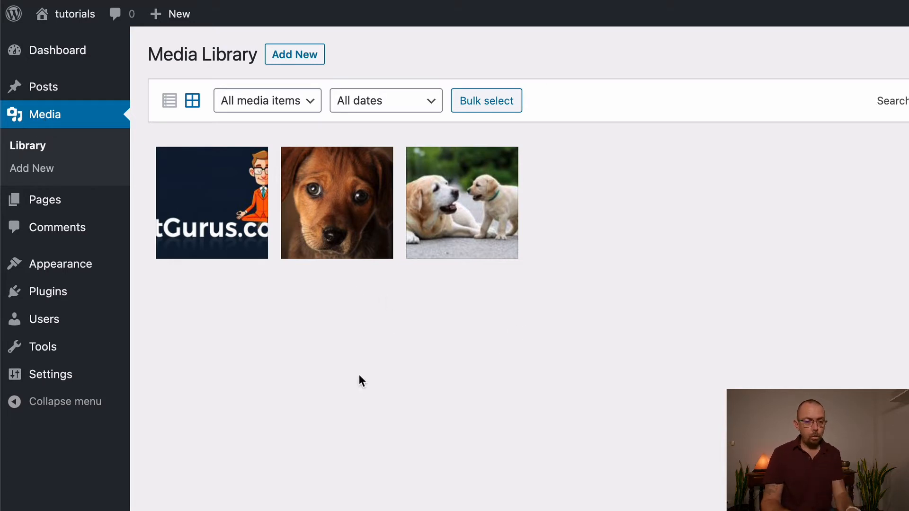
- View the media library as a list and return it to the grid layout
{"action": "left_click", "coordinate": [169, 110]}
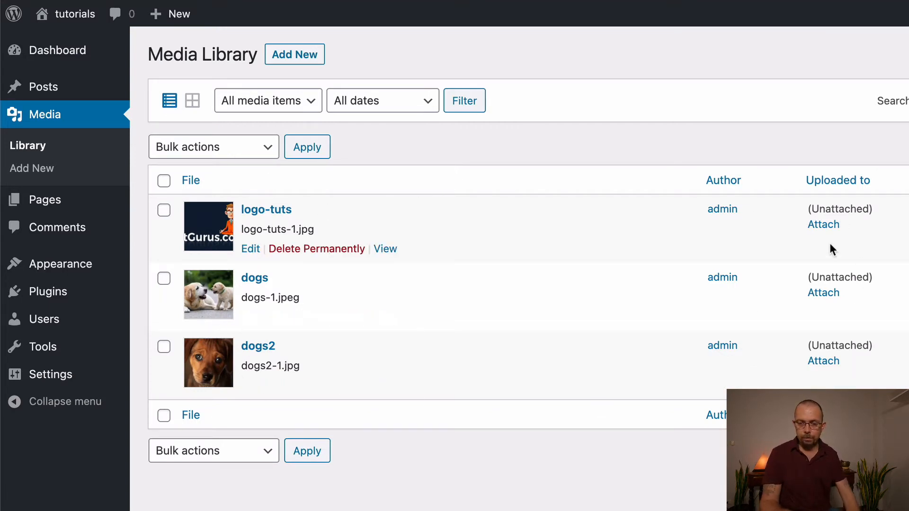
{"action": "left_click", "coordinate": [197, 110]}
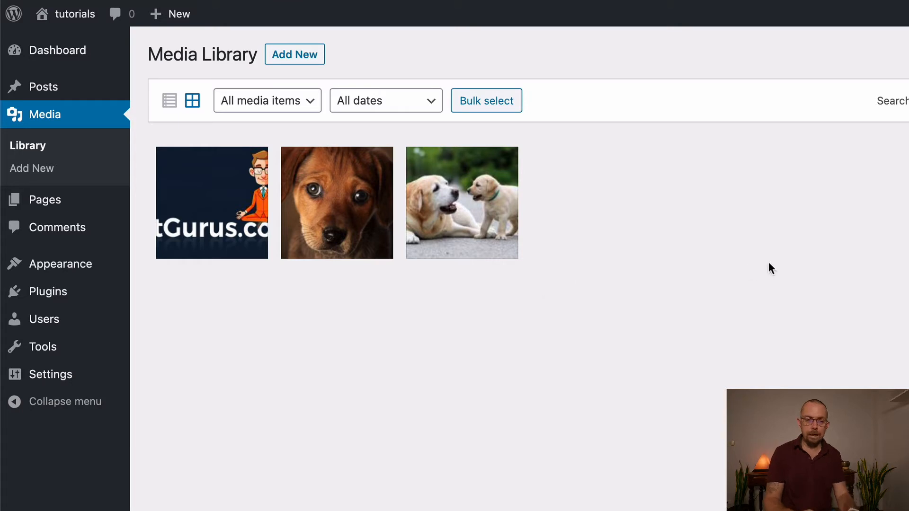
- Examine the library's media type and date filter options and its search field
{"action": "left_click", "coordinate": [308, 107]}
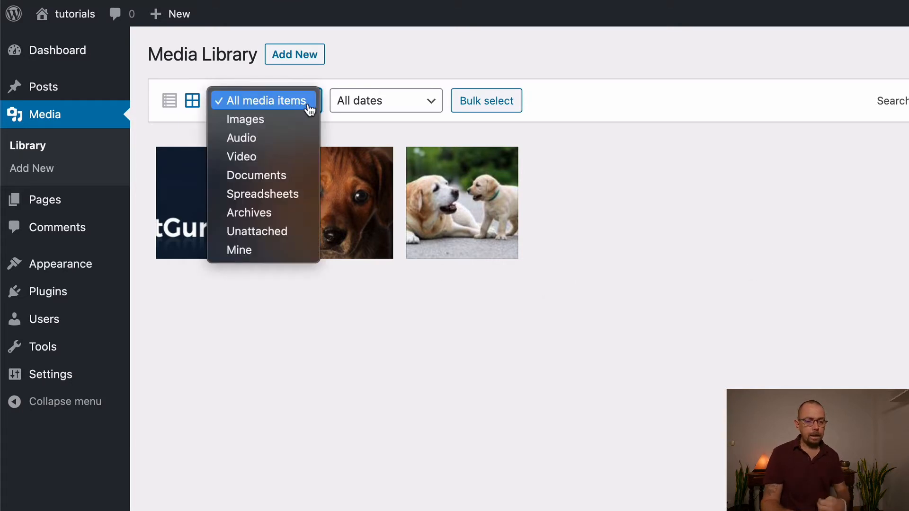
{"action": "left_click", "coordinate": [696, 197]}
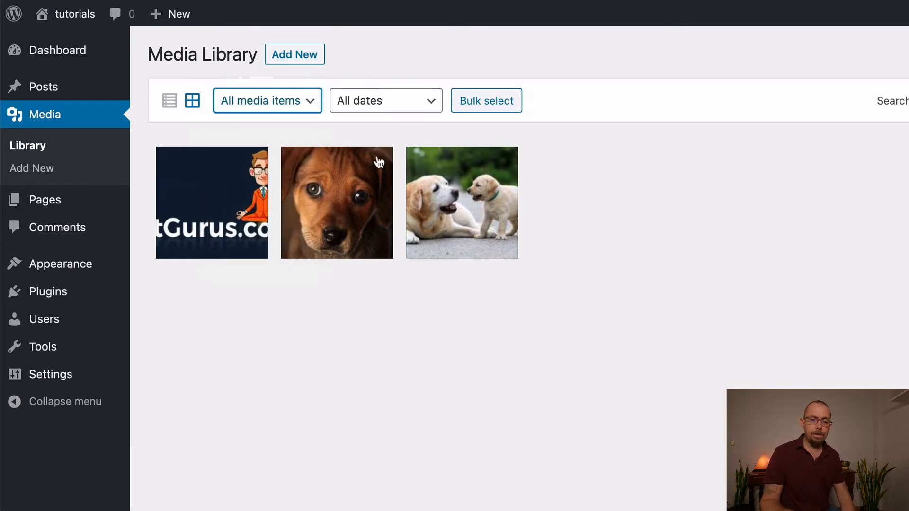
{"action": "left_click", "coordinate": [321, 104]}
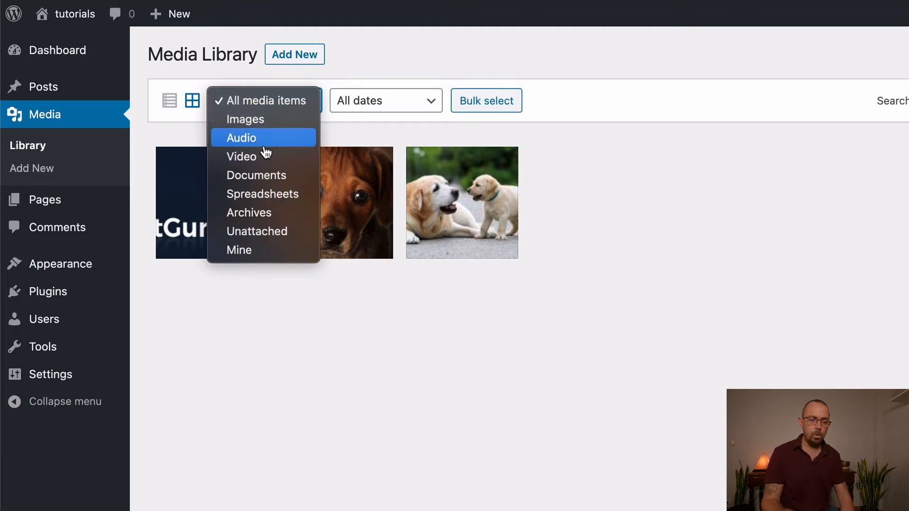
{"action": "left_click", "coordinate": [314, 423]}
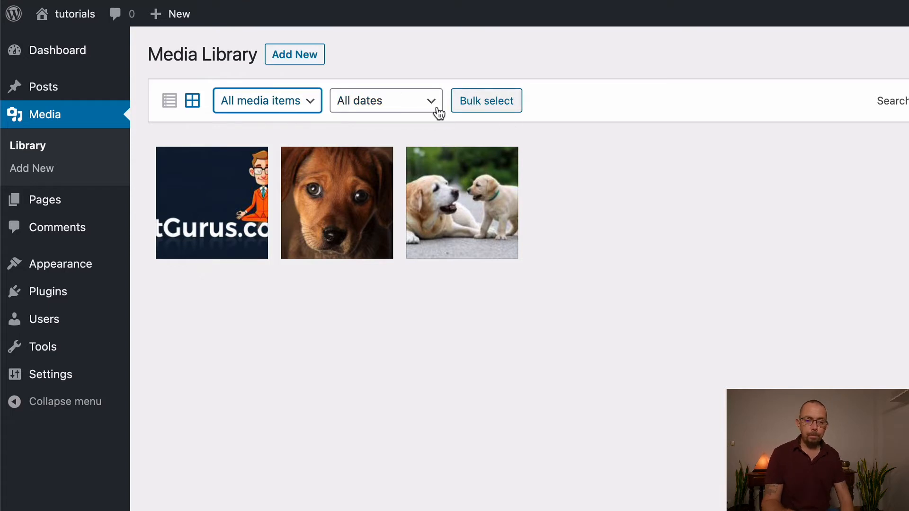
{"action": "left_click", "coordinate": [420, 112]}
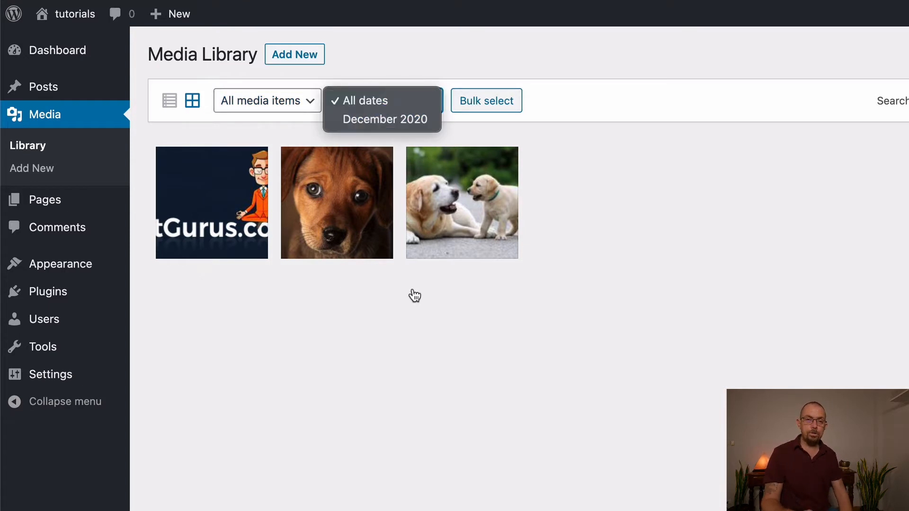
{"action": "left_click", "coordinate": [646, 280]}
{"action": "left_click", "coordinate": [696, 96]}
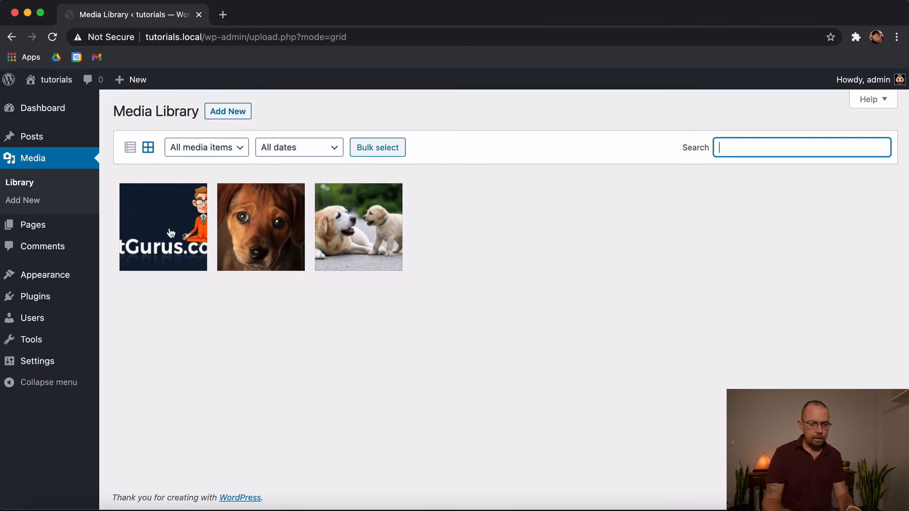
- Open the logo image's attachment details and examine its upload date, uploader, file name, file size and dimensions
{"action": "left_click", "coordinate": [205, 229]}
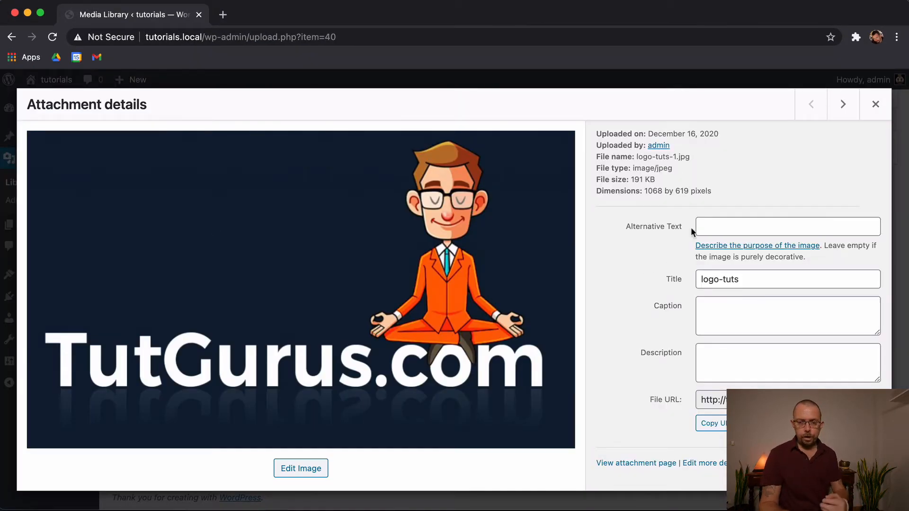
{"action": "left_click", "coordinate": [876, 104]}
{"action": "left_click", "coordinate": [152, 209]}
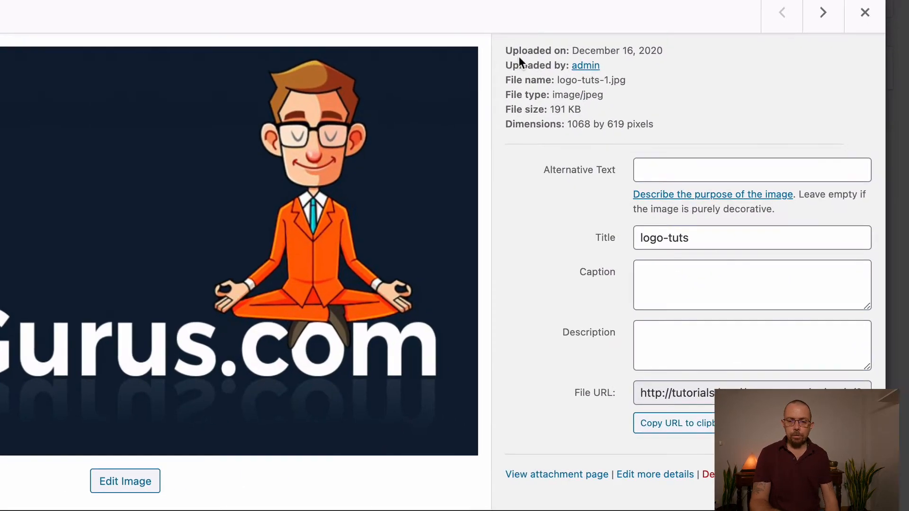
{"action": "left_click_drag", "start_coordinate": [614, 134], "coordinate": [686, 135]}
{"action": "left_click", "coordinate": [667, 51]}
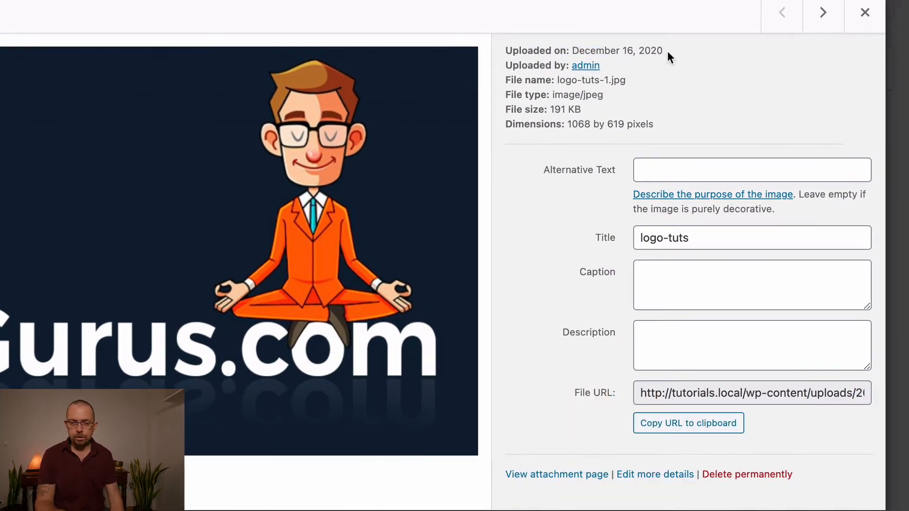
{"action": "left_click_drag", "start_coordinate": [627, 108], "coordinate": [529, 107]}
{"action": "left_click_drag", "start_coordinate": [640, 124], "coordinate": [561, 124]}
{"action": "left_click_drag", "start_coordinate": [638, 80], "coordinate": [500, 66]}
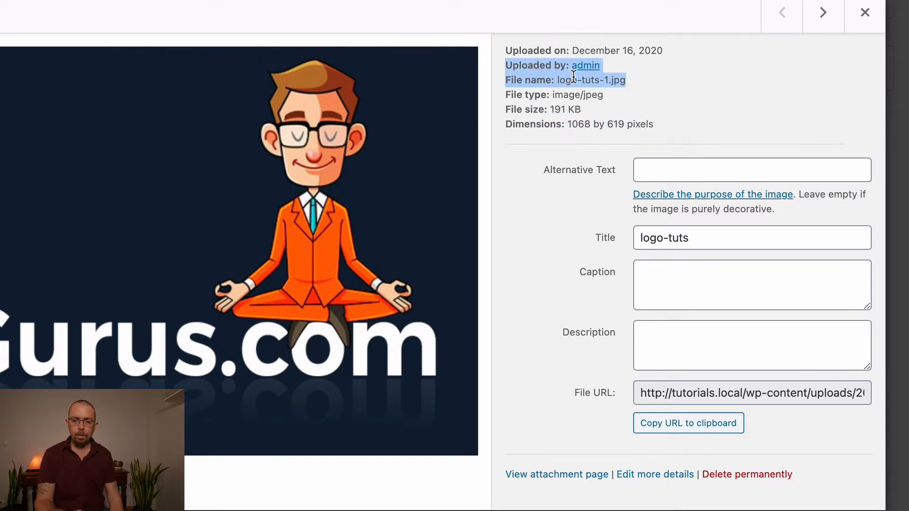
{"action": "left_click", "coordinate": [574, 77]}
{"action": "left_click_drag", "start_coordinate": [559, 81], "coordinate": [685, 83]}
{"action": "left_click", "coordinate": [686, 87]}
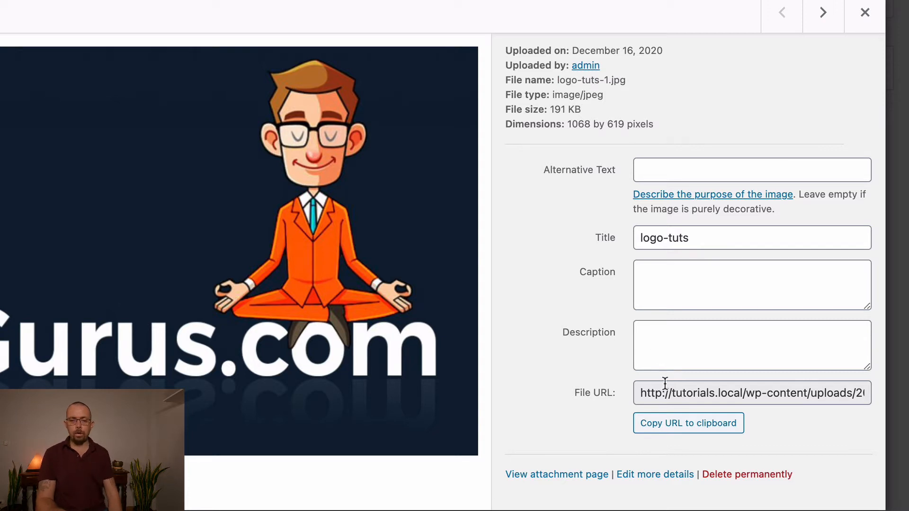
- Examine the Alternative Text and Title fields of the logo image
{"action": "left_click", "coordinate": [672, 177]}
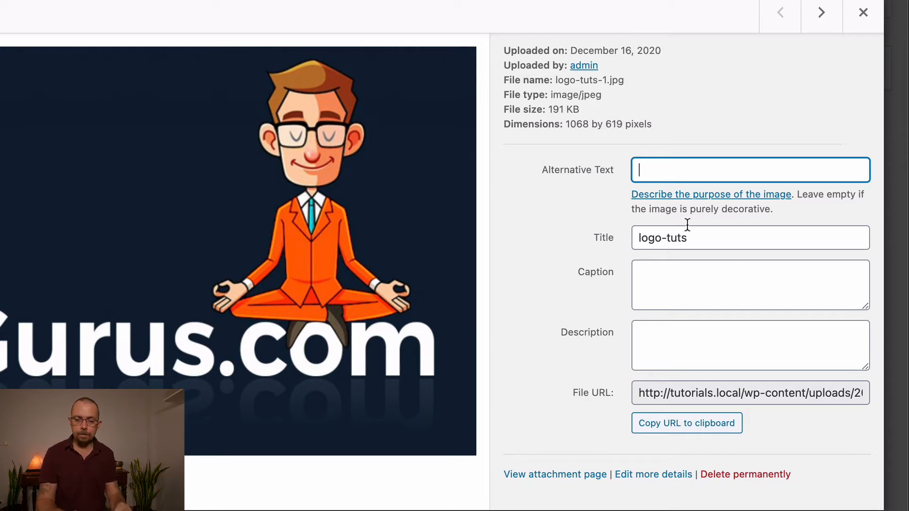
{"action": "left_click_drag", "start_coordinate": [696, 241], "coordinate": [463, 254]}
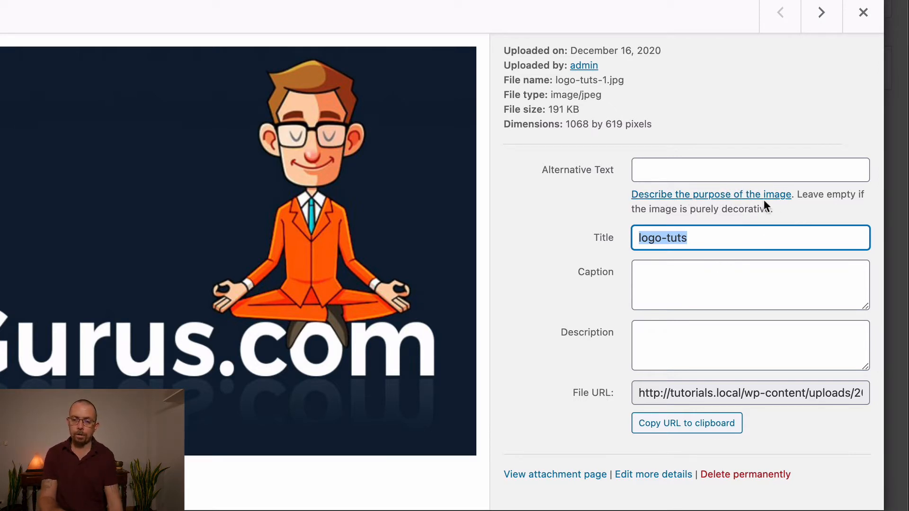
- Enter the caption "this is a sexy logo for tutorials" for the logo image
{"action": "left_click", "coordinate": [705, 283]}
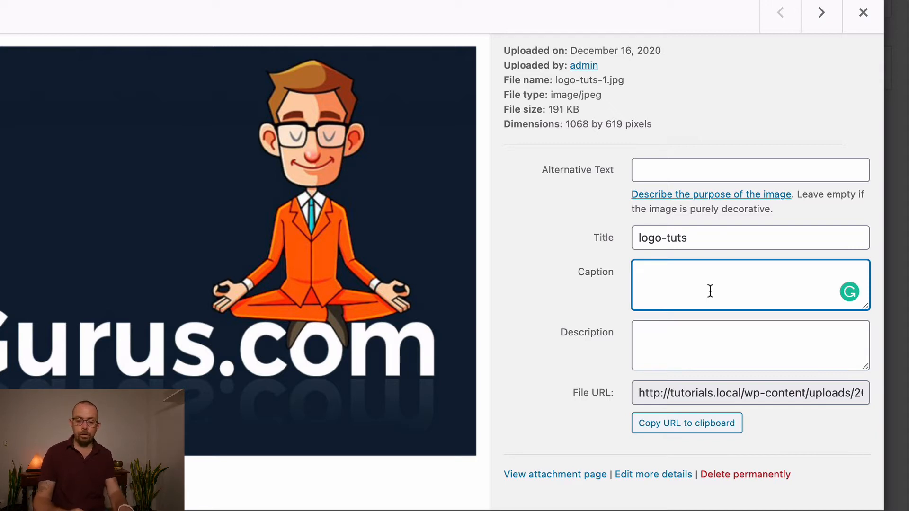
{"action": "type", "text": "this si"}
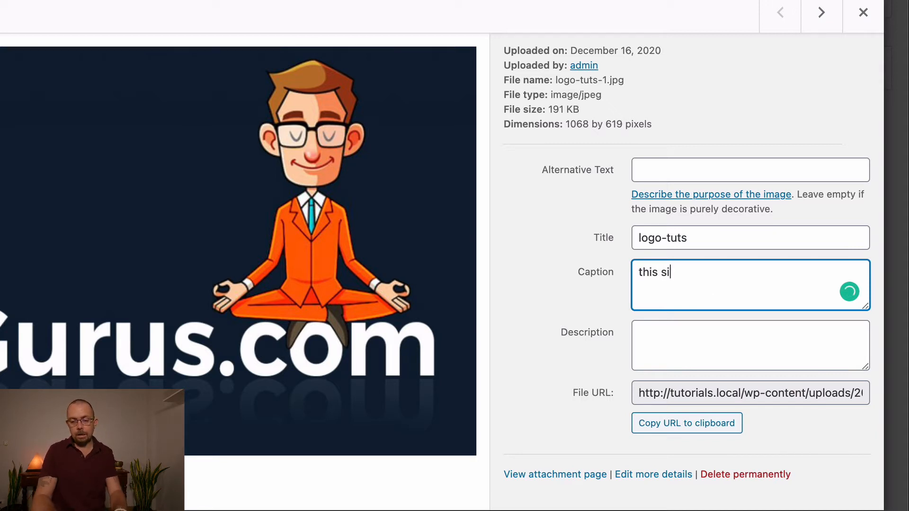
{"action": "key", "text": "BackSpace"}
{"action": "key", "text": "BackSpace"}
{"action": "type", "text": "is a sexy"}
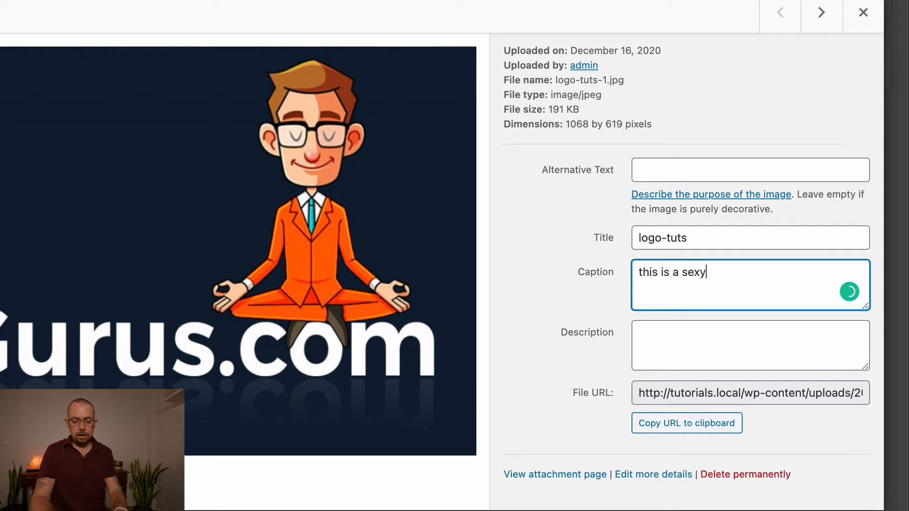
{"action": "type", "text": " logo ab"}
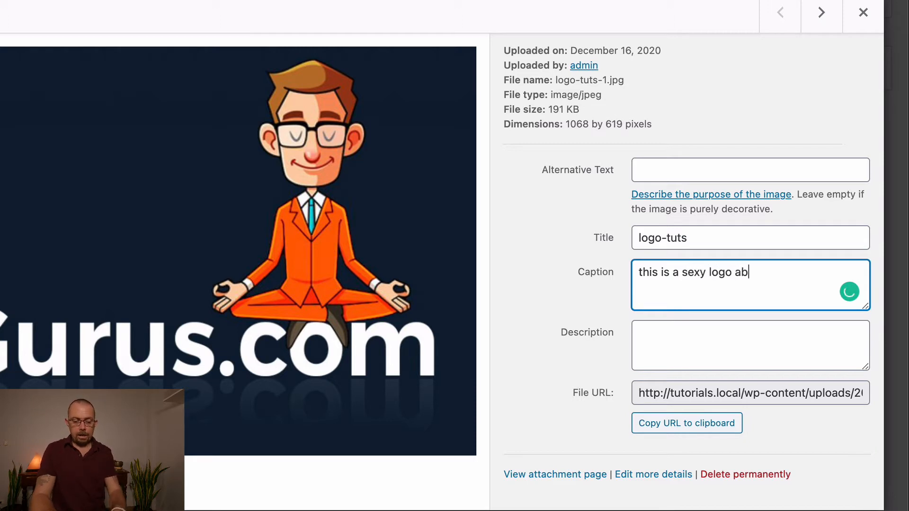
{"action": "type", "text": "out tutorials"}
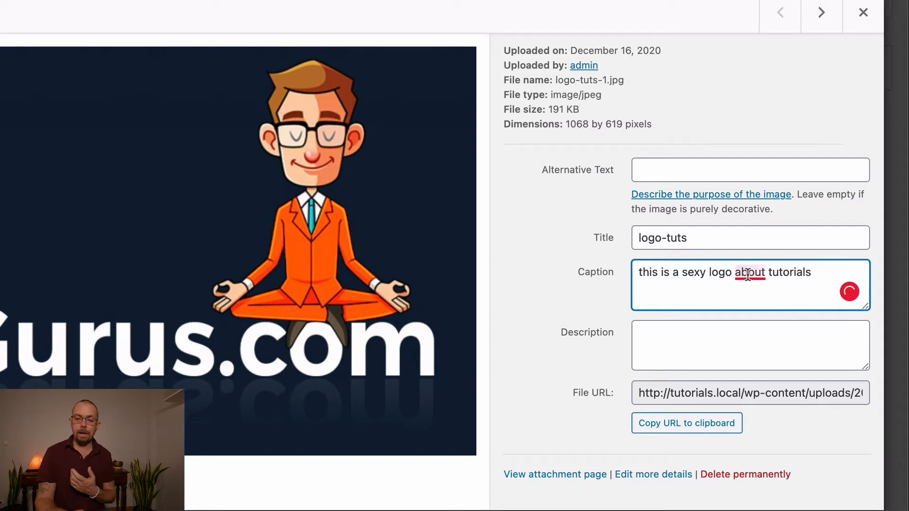
{"action": "mouse_move", "coordinate": [748, 276]}
{"action": "left_click", "coordinate": [750, 325]}
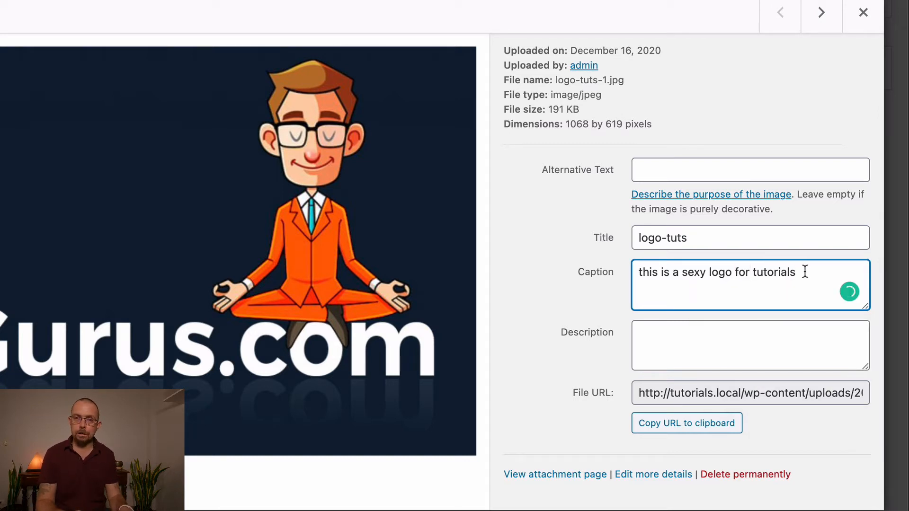
- Copy the logo image's file URL and open it in a new browser tab
{"action": "left_click", "coordinate": [716, 348]}
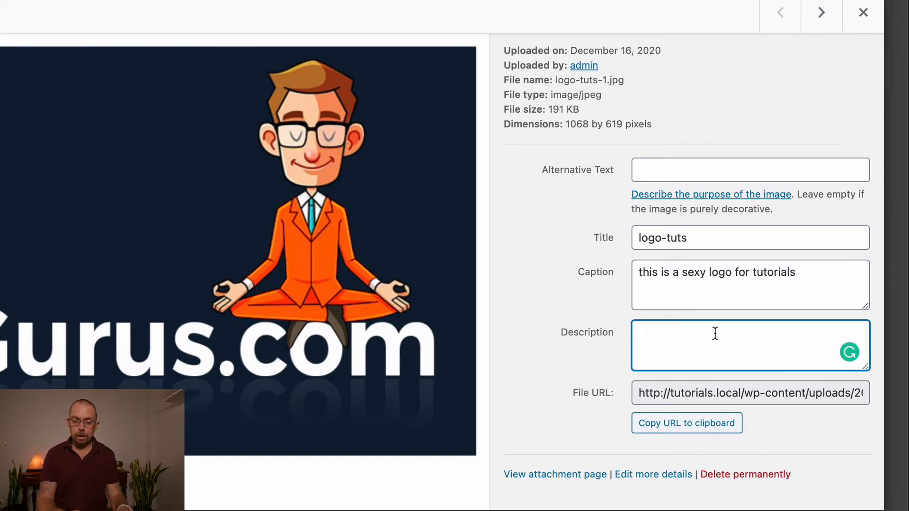
{"action": "left_click", "coordinate": [677, 397]}
{"action": "triple_click", "coordinate": [788, 396]}
{"action": "key", "text": "super+c"}
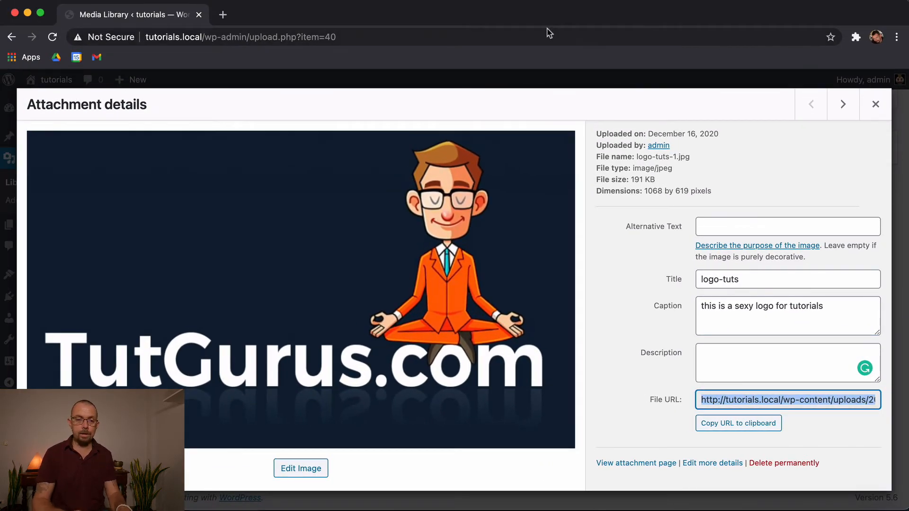
{"action": "left_click", "coordinate": [223, 14]}
{"action": "key", "text": "super+v"}
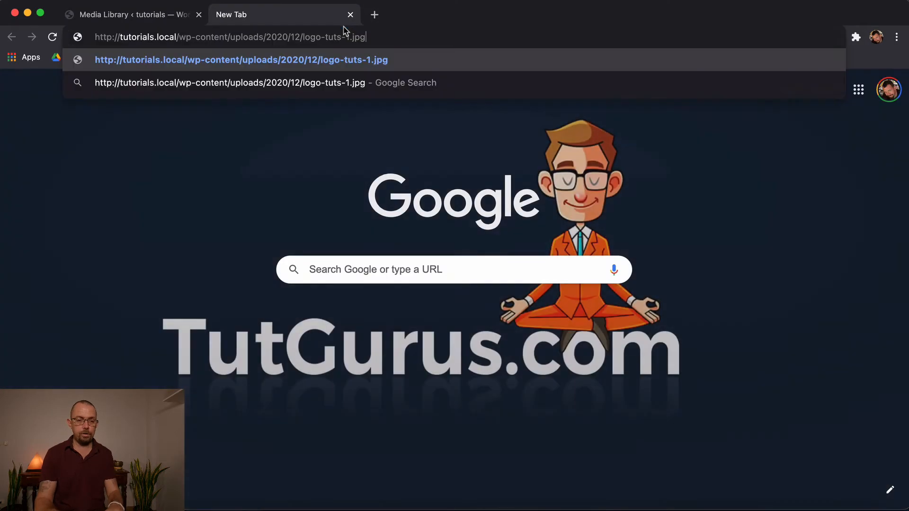
{"action": "key", "text": "Return"}
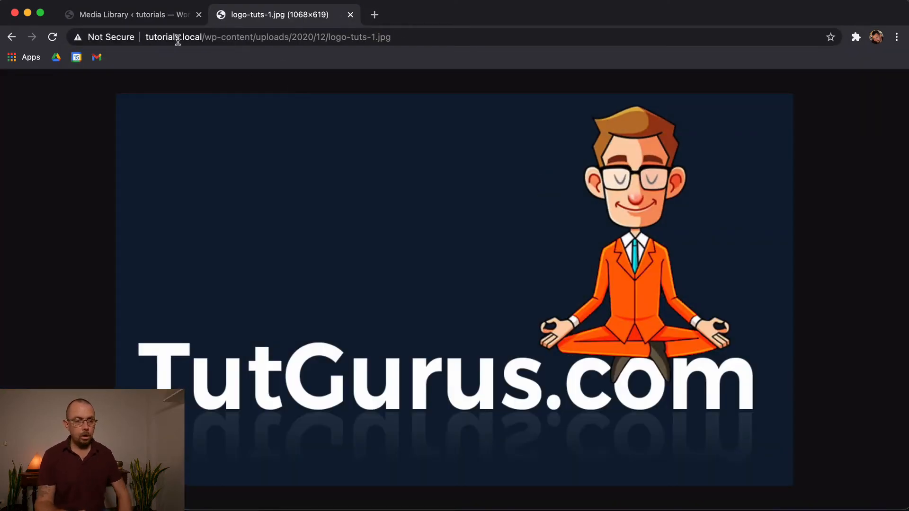
- Examine the domain, uploads folder, date folders and file name in the opened image's web address
{"action": "left_click", "coordinate": [162, 37]}
{"action": "left_click", "coordinate": [259, 37]}
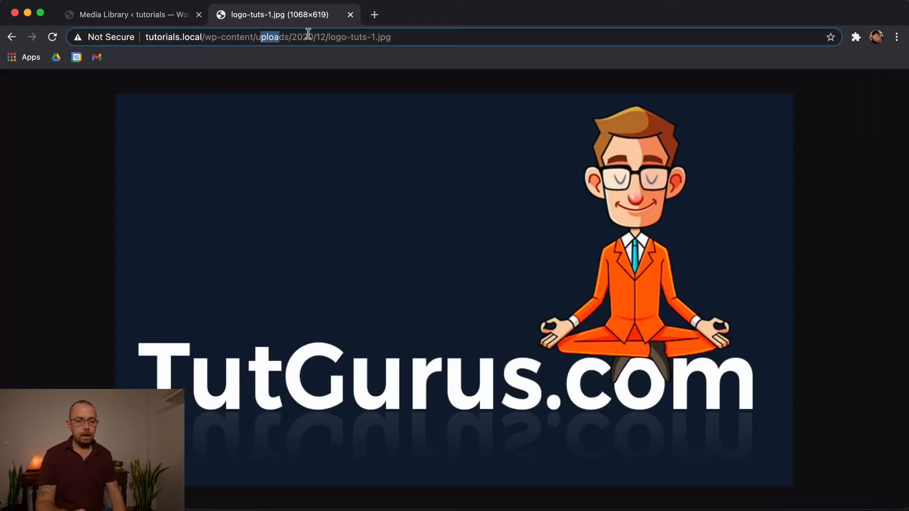
{"action": "left_click_drag", "start_coordinate": [292, 37], "coordinate": [417, 37]}
{"action": "left_click", "coordinate": [437, 37]}
{"action": "key", "text": "super+a"}
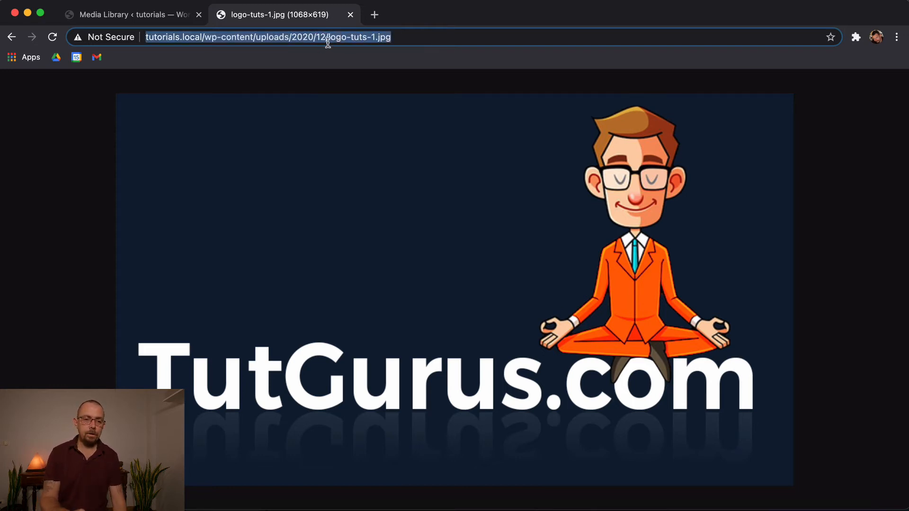
{"action": "left_click", "coordinate": [329, 36], "text": "shift"}
- Copy the file URL to the clipboard from the logo's attachment details and open the image for editing
{"action": "left_click", "coordinate": [147, 19]}
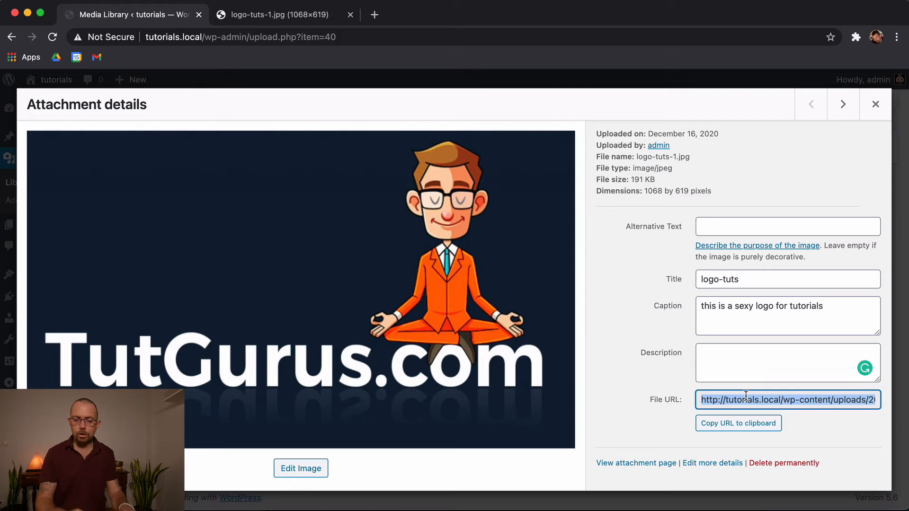
{"action": "left_click", "coordinate": [737, 428]}
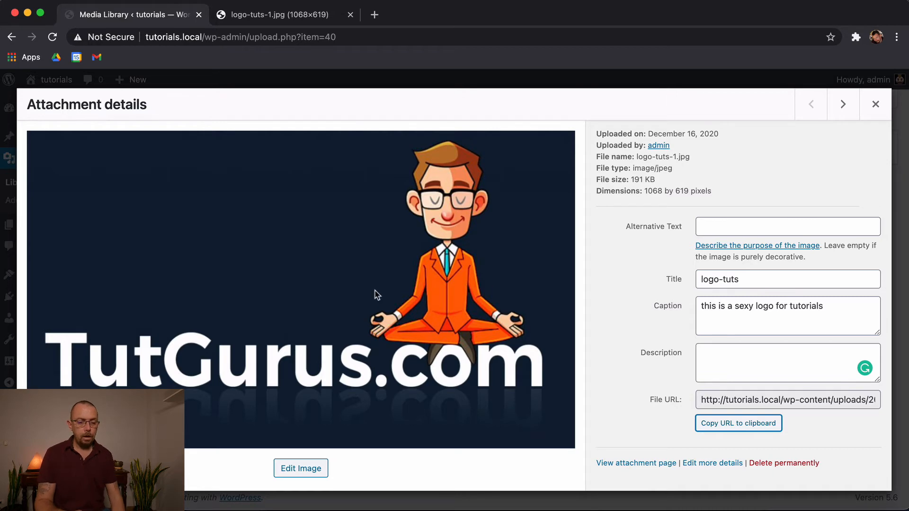
{"action": "left_click", "coordinate": [322, 462]}
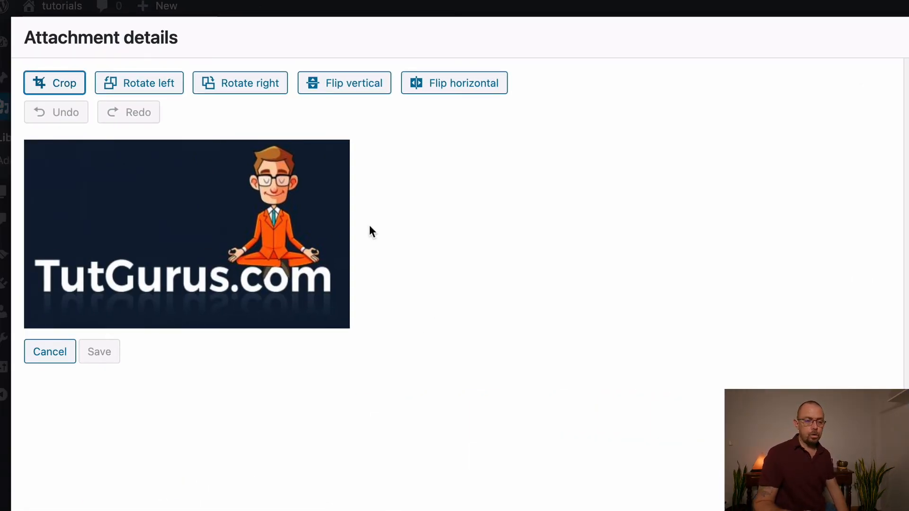
- Crop the logo image to the area around the meditating figure
{"action": "left_click", "coordinate": [62, 85]}
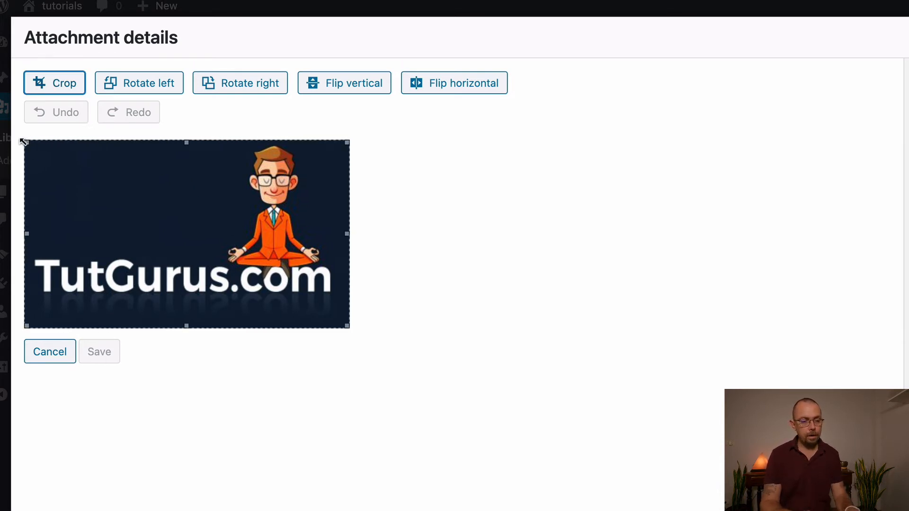
{"action": "left_click_drag", "start_coordinate": [27, 142], "coordinate": [143, 190]}
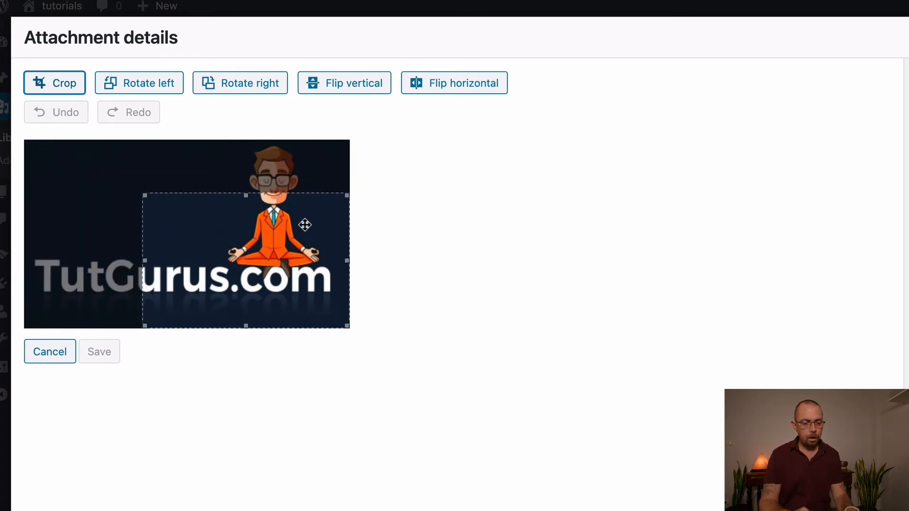
{"action": "left_click_drag", "start_coordinate": [305, 226], "coordinate": [304, 175]}
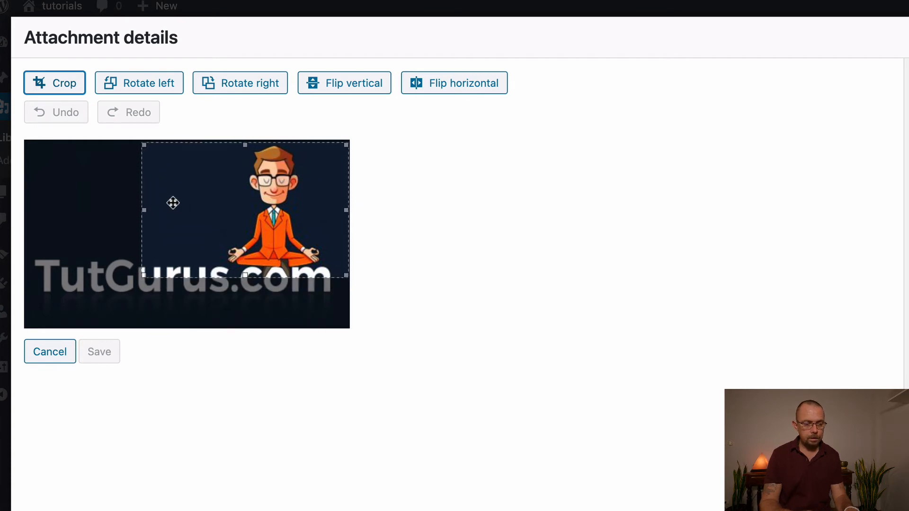
{"action": "left_click_drag", "start_coordinate": [145, 212], "coordinate": [214, 210]}
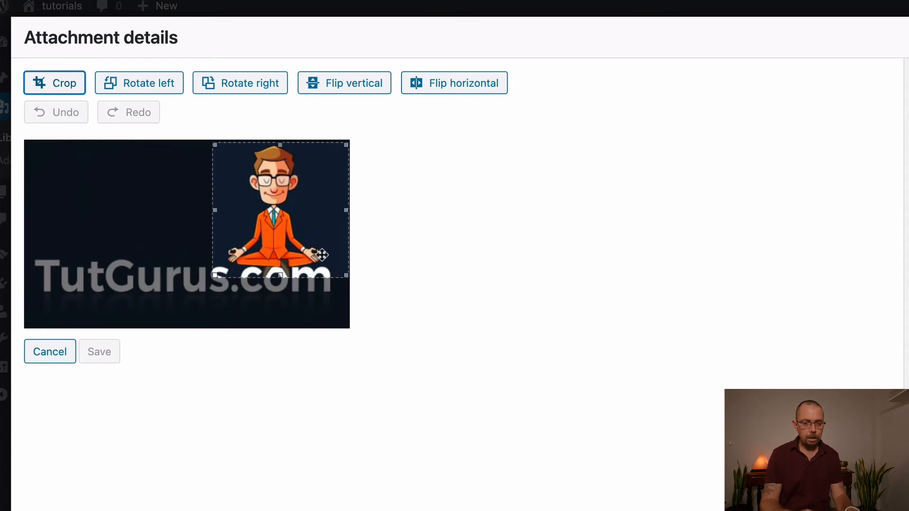
{"action": "left_click", "coordinate": [61, 84]}
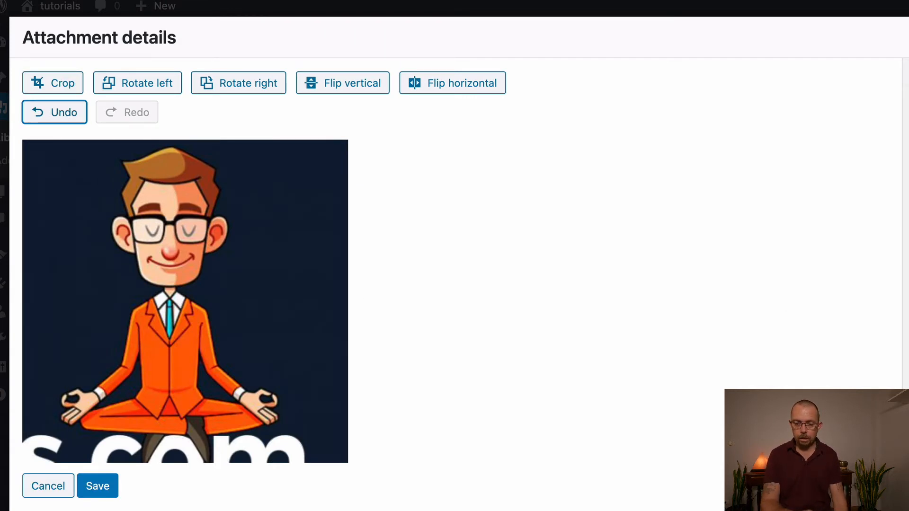
- Rotate the cropped image left and back right, and flip it vertically and horizontally twice each
{"action": "left_click", "coordinate": [145, 86]}
{"action": "left_click", "coordinate": [244, 85]}
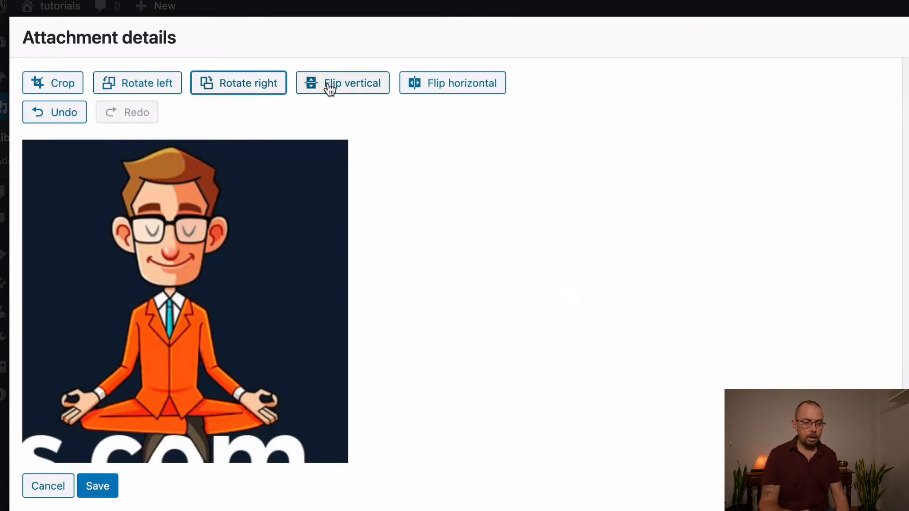
{"action": "left_click", "coordinate": [330, 90]}
{"action": "left_click", "coordinate": [428, 83]}
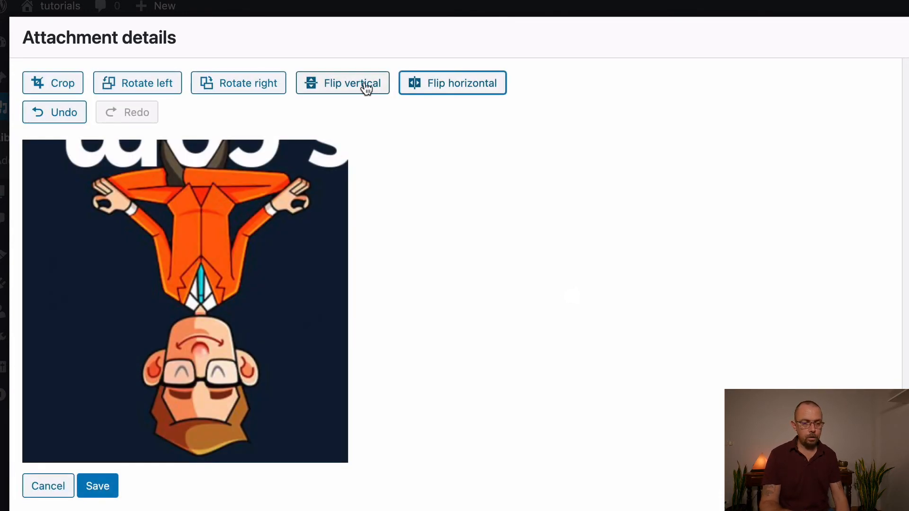
{"action": "left_click", "coordinate": [341, 90]}
{"action": "left_click", "coordinate": [451, 84]}
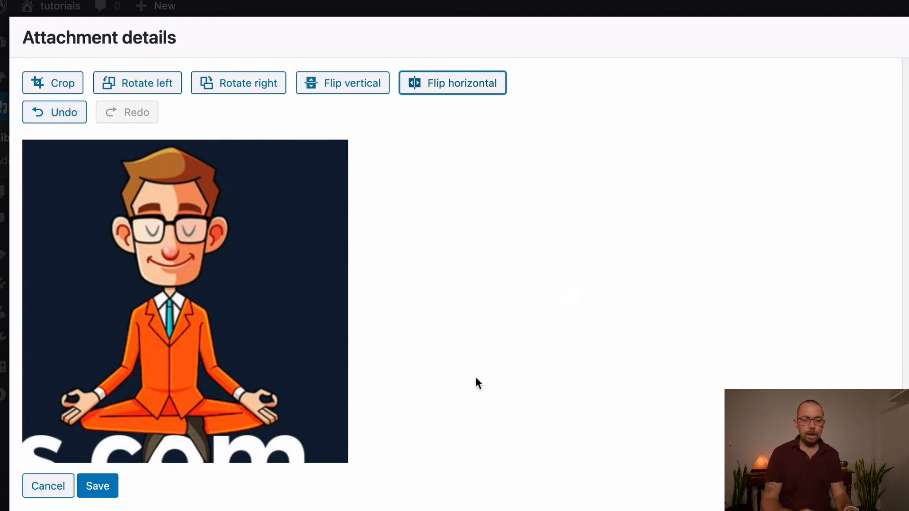
- Undo all the flips, the rotations and the crop of the logo image
{"action": "left_click", "coordinate": [59, 116]}
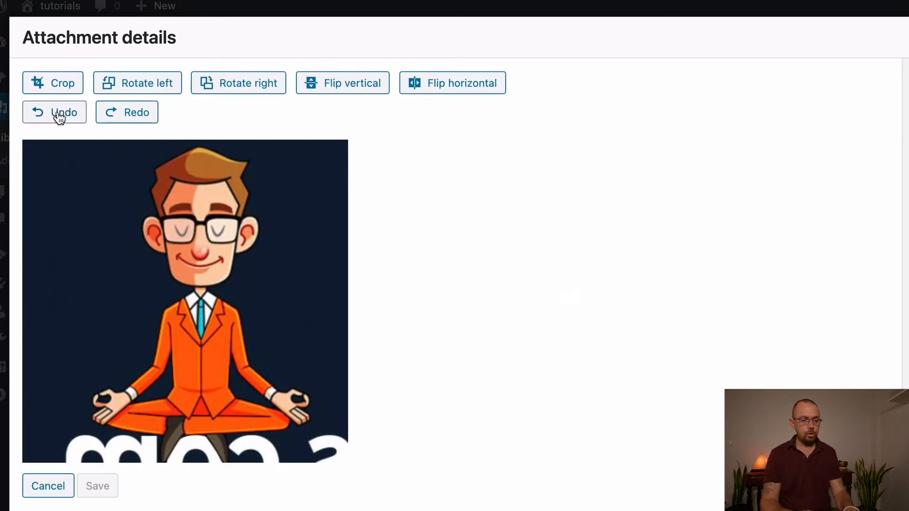
{"action": "left_click", "coordinate": [59, 115]}
{"action": "left_click", "coordinate": [57, 116]}
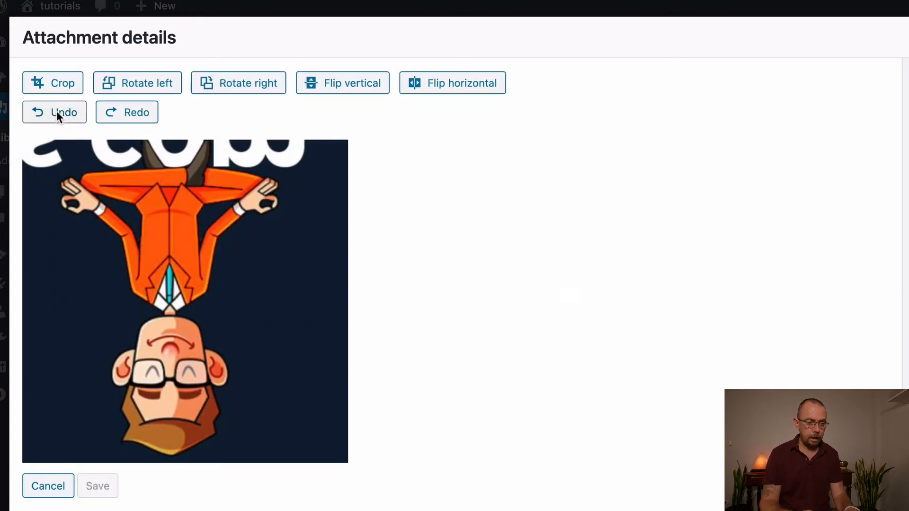
{"action": "left_click", "coordinate": [57, 113]}
{"action": "left_click", "coordinate": [57, 113]}
{"action": "left_click", "coordinate": [57, 113]}
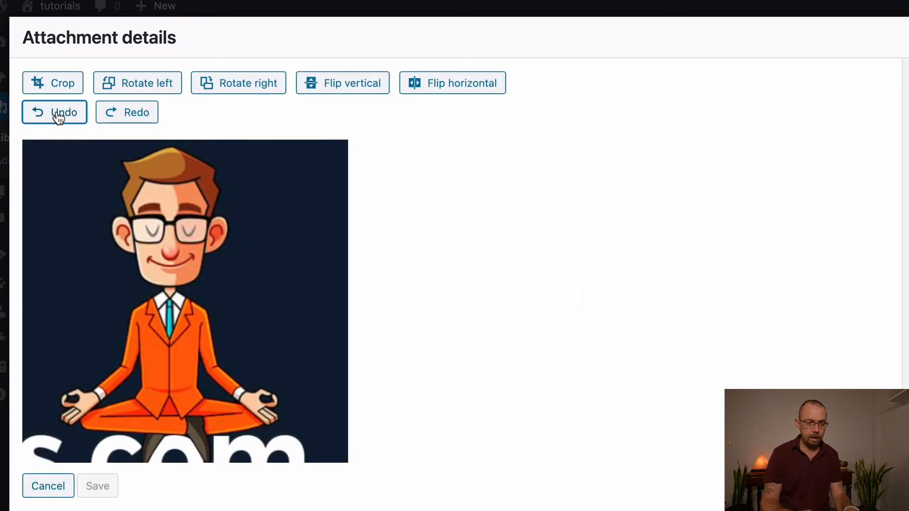
{"action": "left_click", "coordinate": [57, 115]}
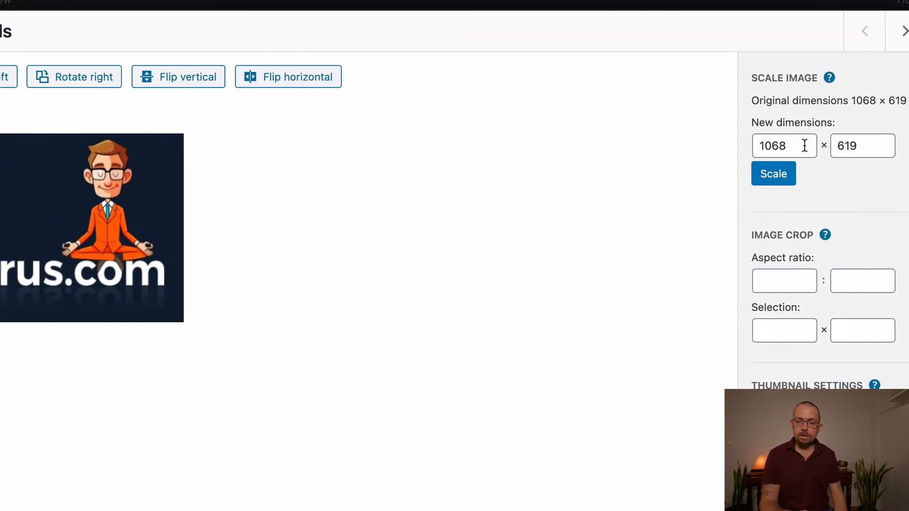
- Scale the logo image to new dimensions of 600 × 348 pixels
{"action": "double_click", "coordinate": [804, 145]}
{"action": "type", "text": "900"}
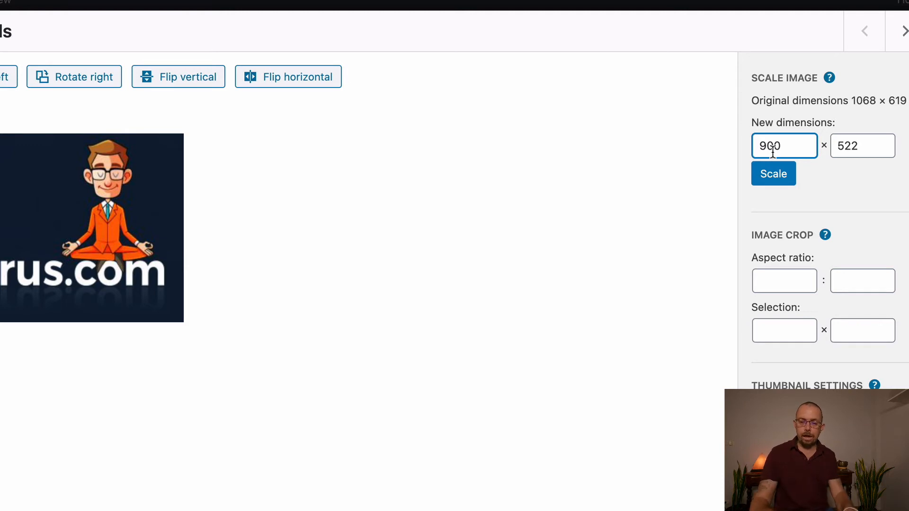
{"action": "key", "text": "BackSpace"}
{"action": "key", "text": "BackSpace"}
{"action": "key", "text": "BackSpace"}
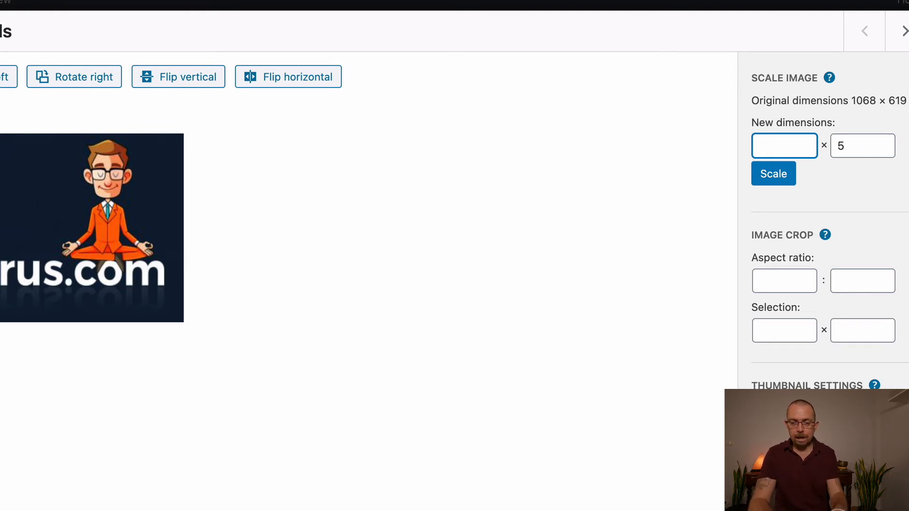
{"action": "type", "text": "600"}
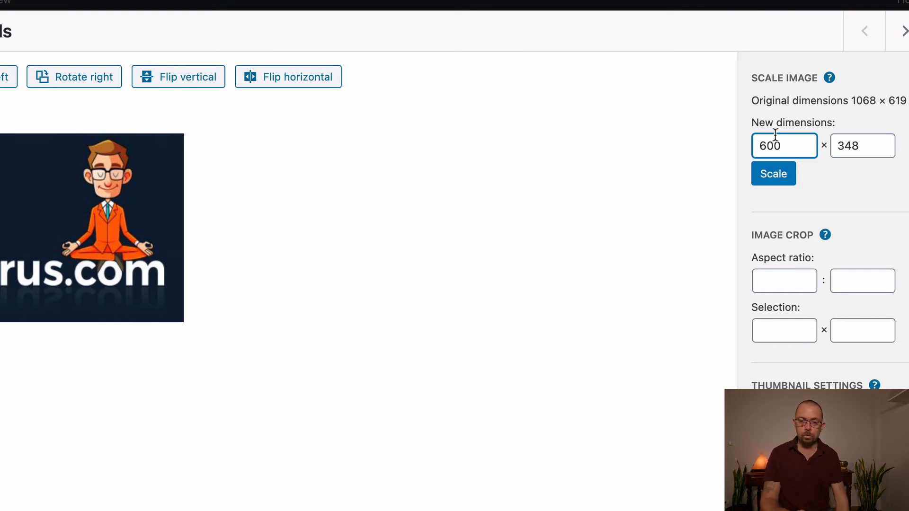
{"action": "left_click", "coordinate": [773, 178]}
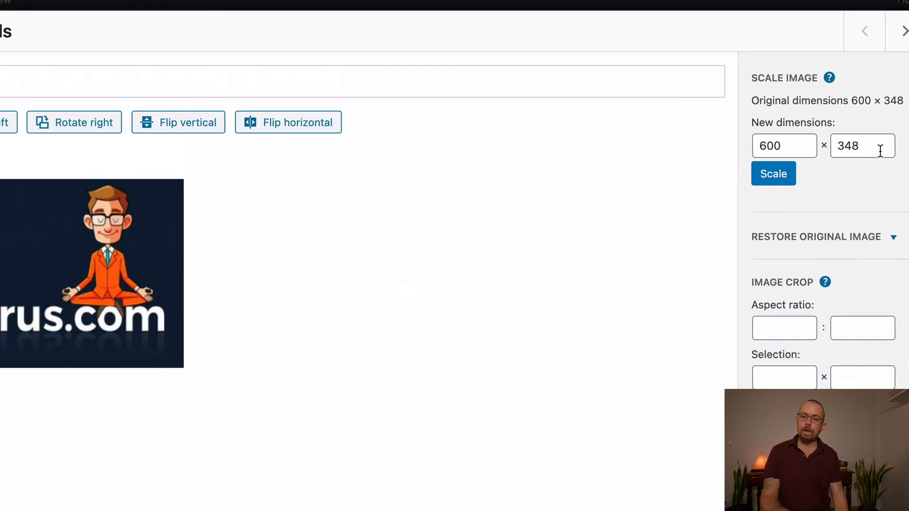
{"action": "left_click_drag", "start_coordinate": [881, 146], "coordinate": [811, 151]}
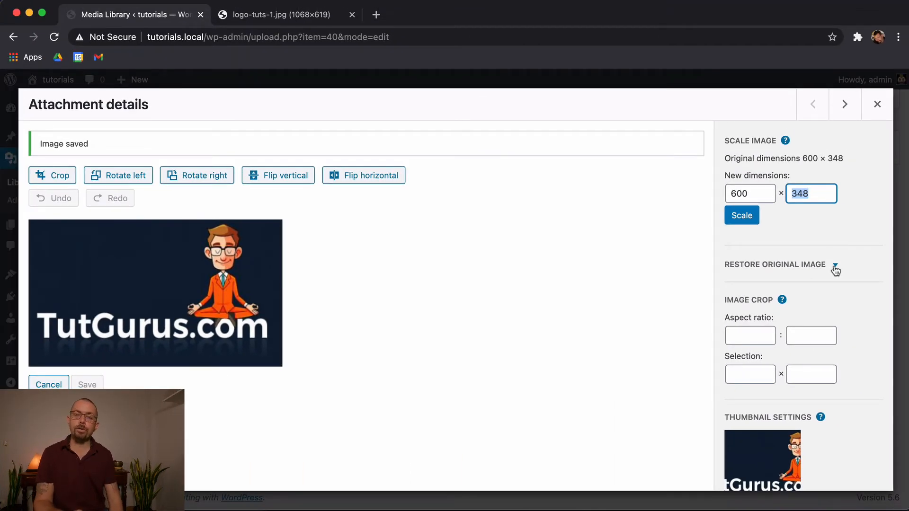
- Expand the restore option and crop the scaled logo to a selection of about 873 × 366 pixels at its lower right
{"action": "left_click", "coordinate": [835, 268]}
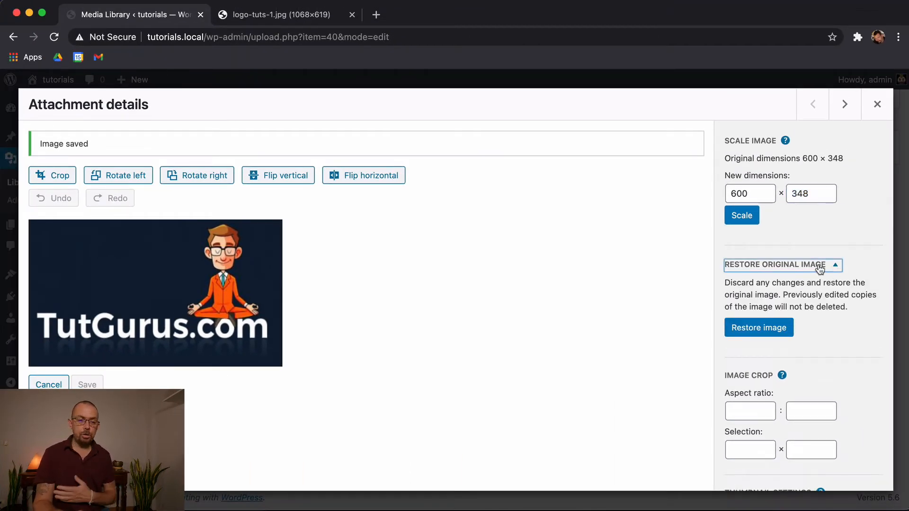
{"action": "left_click", "coordinate": [58, 179]}
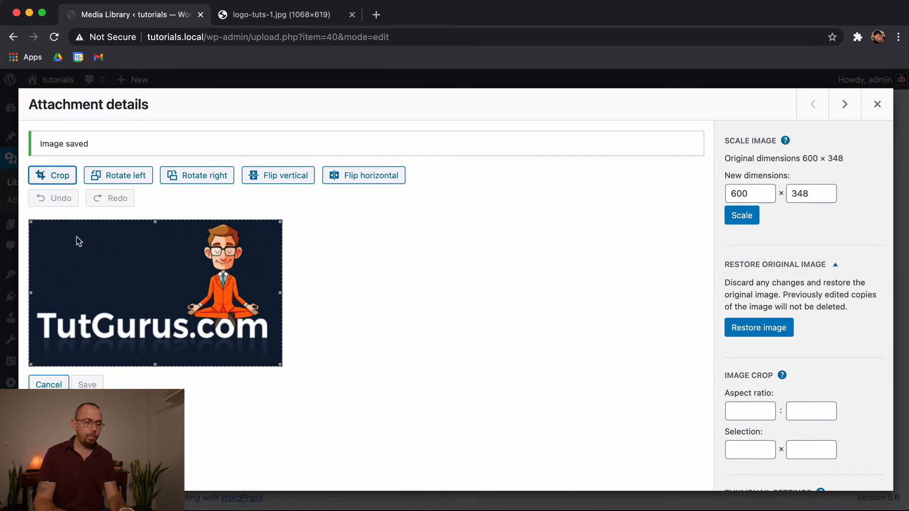
{"action": "left_click_drag", "start_coordinate": [30, 220], "coordinate": [76, 281]}
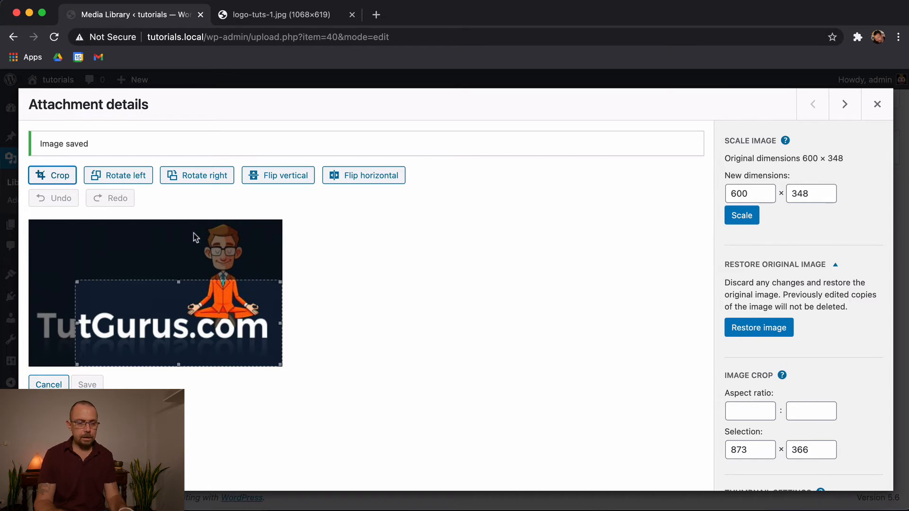
{"action": "left_click", "coordinate": [45, 179]}
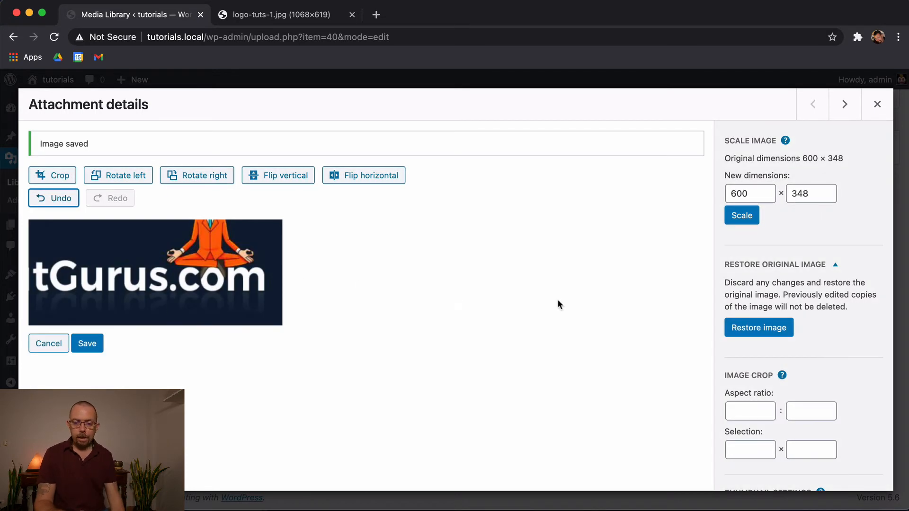
- Restore the original logo image and accept losing the unsaved crop
{"action": "left_click", "coordinate": [774, 334]}
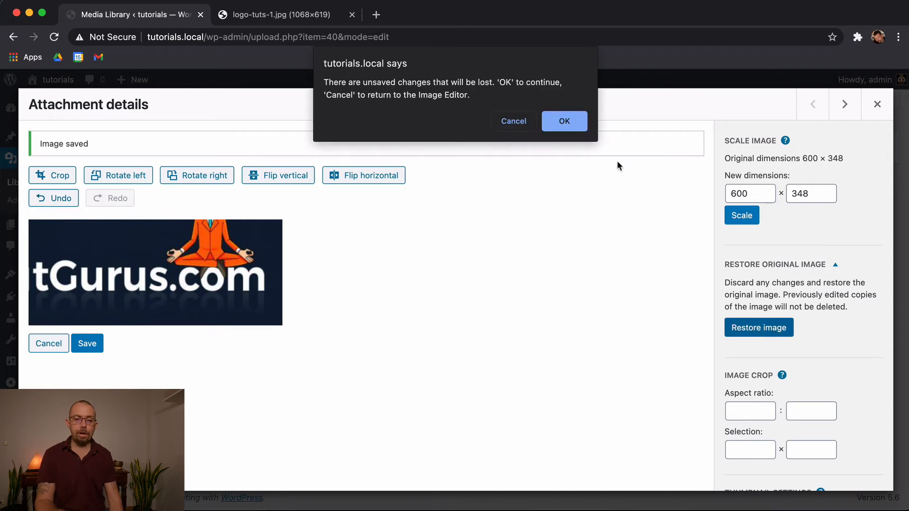
{"action": "left_click", "coordinate": [571, 123]}
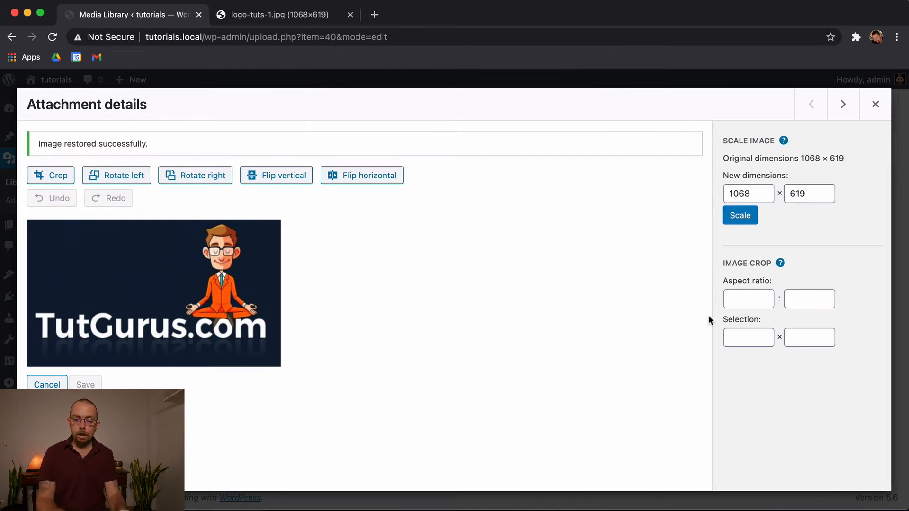
- Draw a crop selection of about 642 × 452 pixels over the lower-right part of the restored logo
{"action": "left_click", "coordinate": [744, 296]}
{"action": "left_click", "coordinate": [807, 297]}
{"action": "left_click", "coordinate": [753, 296]}
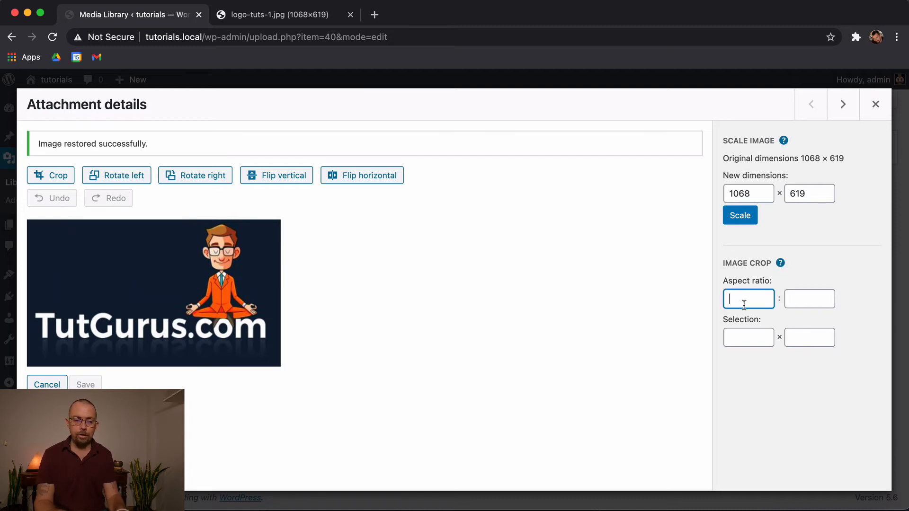
{"action": "left_click", "coordinate": [52, 175]}
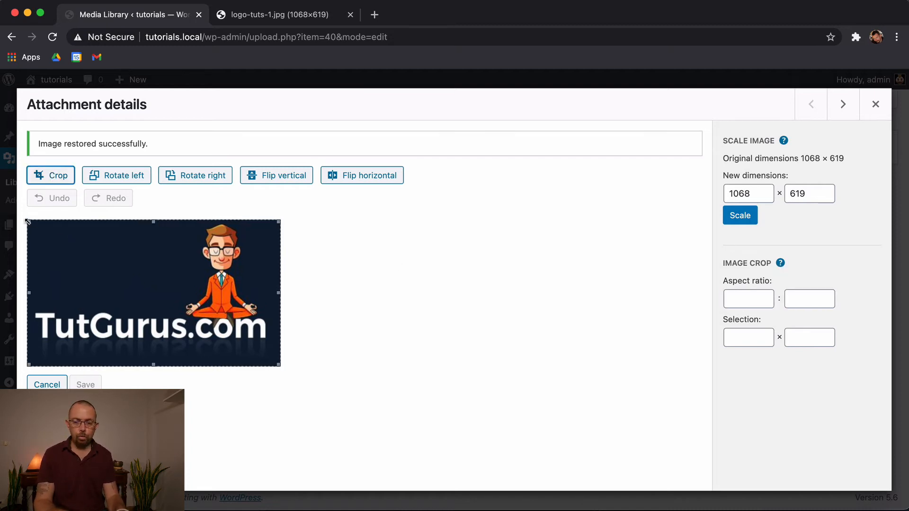
{"action": "left_click_drag", "start_coordinate": [27, 222], "coordinate": [96, 237]}
- Set the aspect ratio of the crop selection to 6:3
{"action": "left_click", "coordinate": [743, 298]}
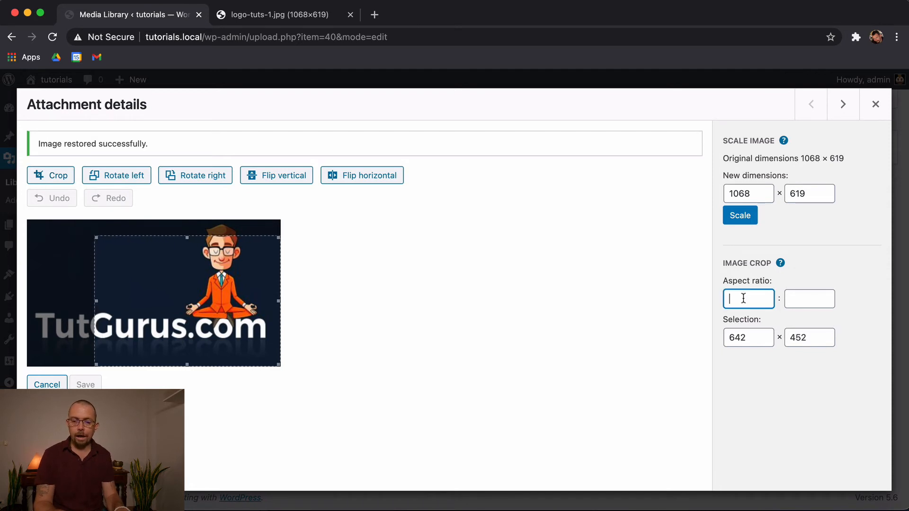
{"action": "type", "text": "6"}
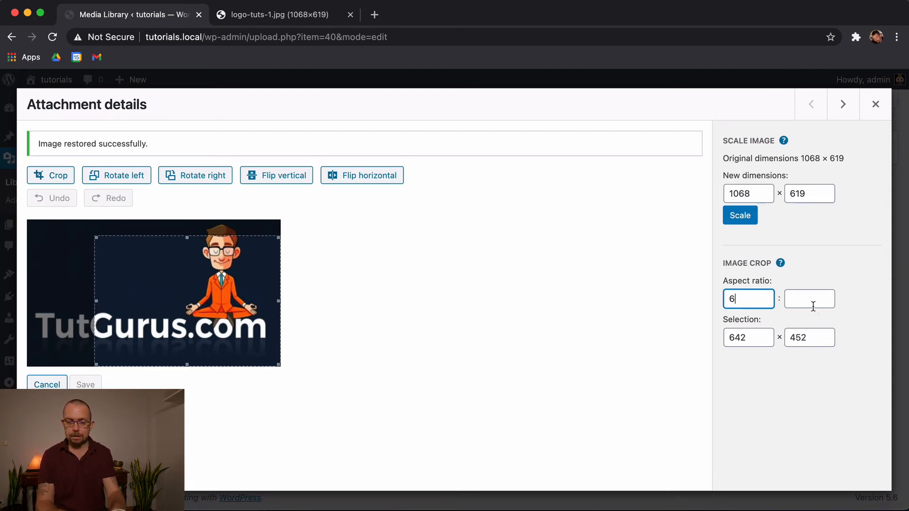
{"action": "left_click", "coordinate": [813, 304]}
{"action": "type", "text": "3"}
{"action": "left_click", "coordinate": [592, 314]}
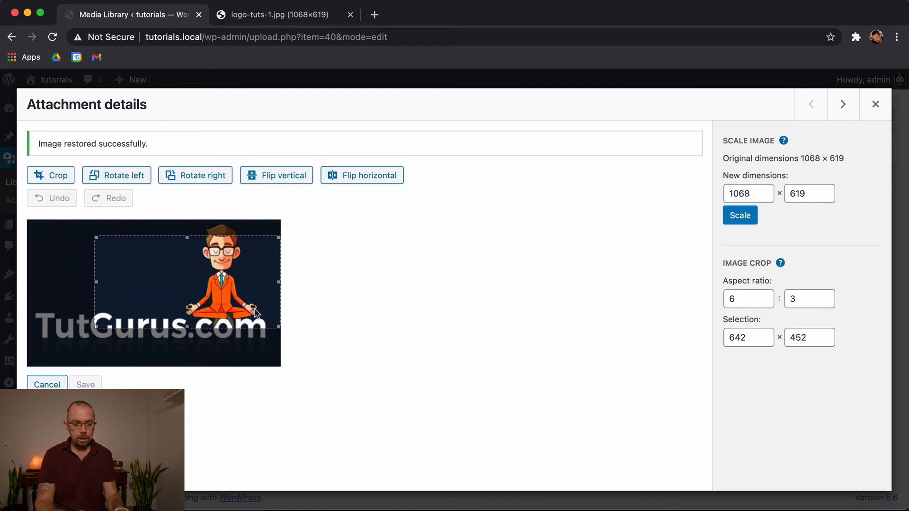
- Move the 6:3 selection to the middle of the logo, apply the crop and save the edited image
{"action": "left_click_drag", "start_coordinate": [207, 256], "coordinate": [210, 280]}
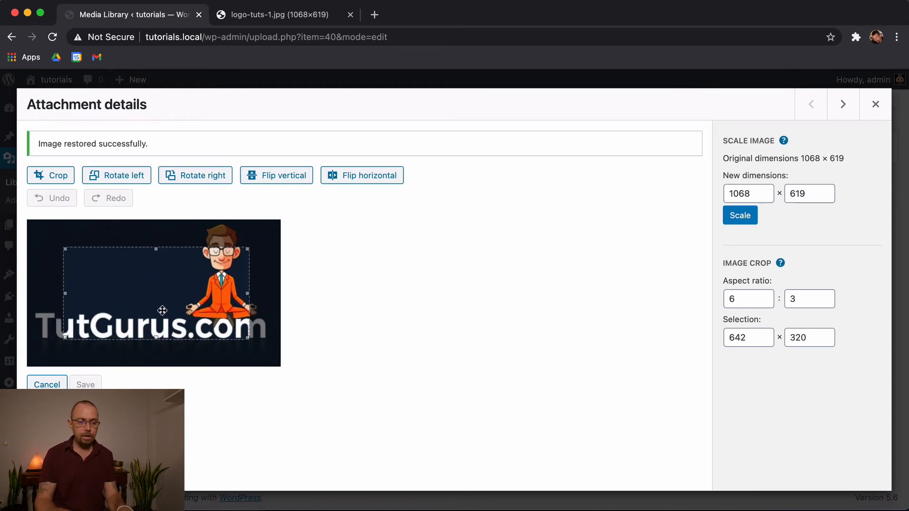
{"action": "left_click", "coordinate": [42, 186]}
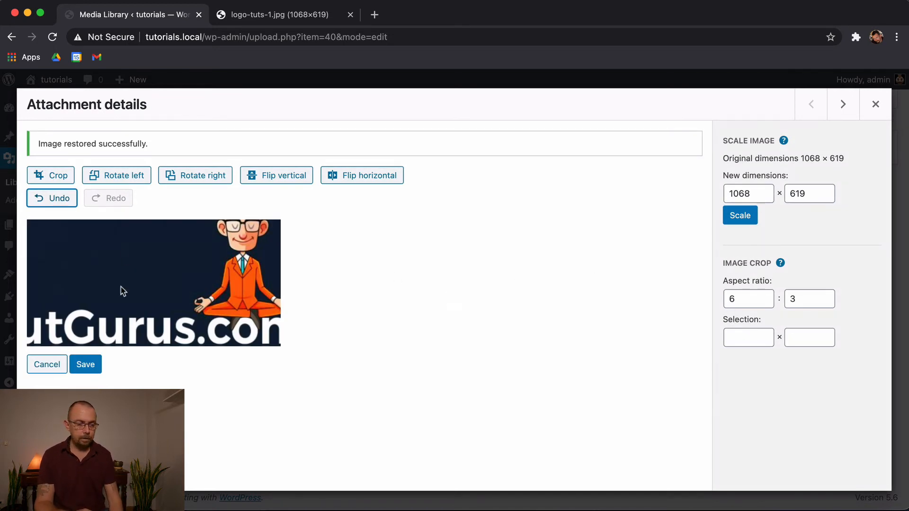
{"action": "left_click", "coordinate": [73, 366]}
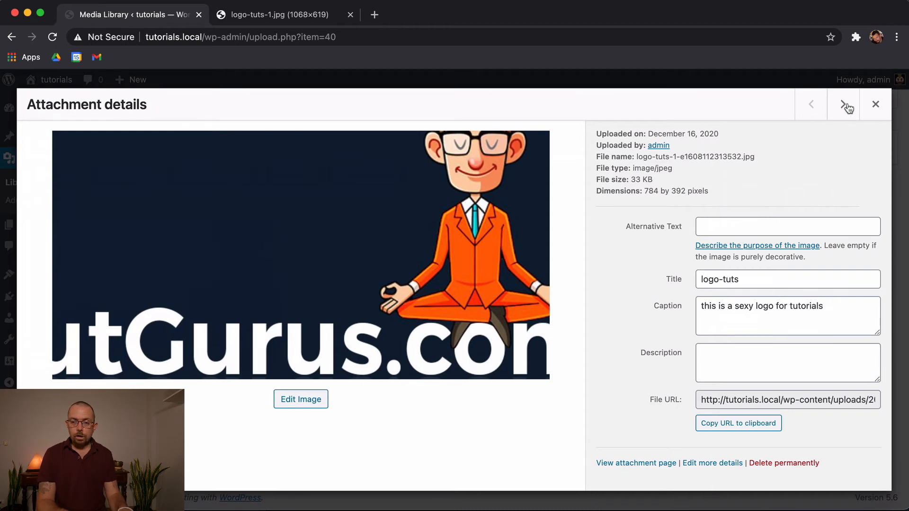
- Close the attachment details and filter the media library to show only images
{"action": "left_click", "coordinate": [876, 104]}
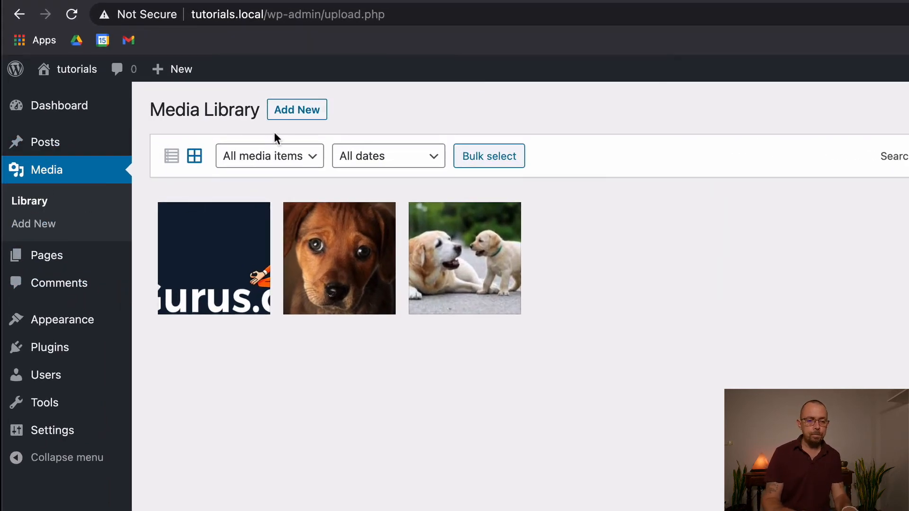
{"action": "left_click", "coordinate": [277, 154]}
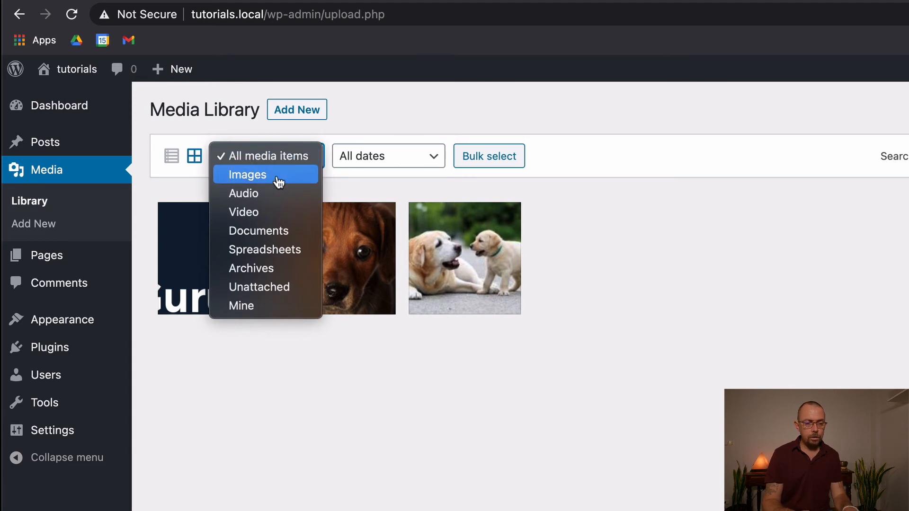
{"action": "left_click", "coordinate": [279, 182]}
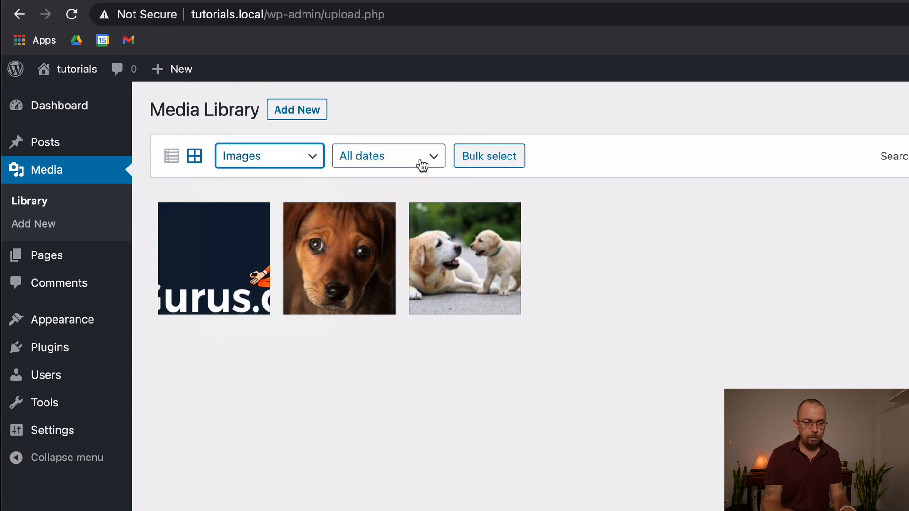
- Bulk select the logo and the brown puppy photo and delete both permanently, leaving the two-dogs photo unselected
{"action": "left_click", "coordinate": [501, 157]}
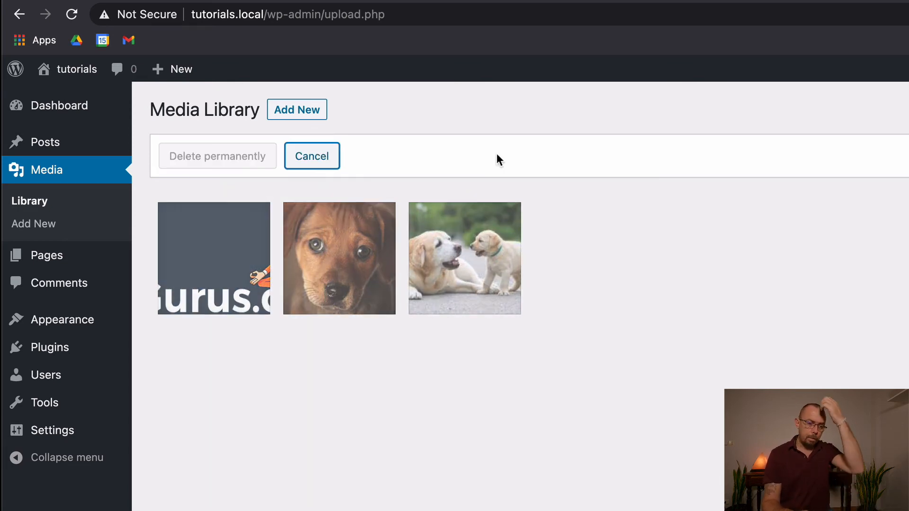
{"action": "left_click", "coordinate": [235, 238]}
{"action": "left_click", "coordinate": [341, 269]}
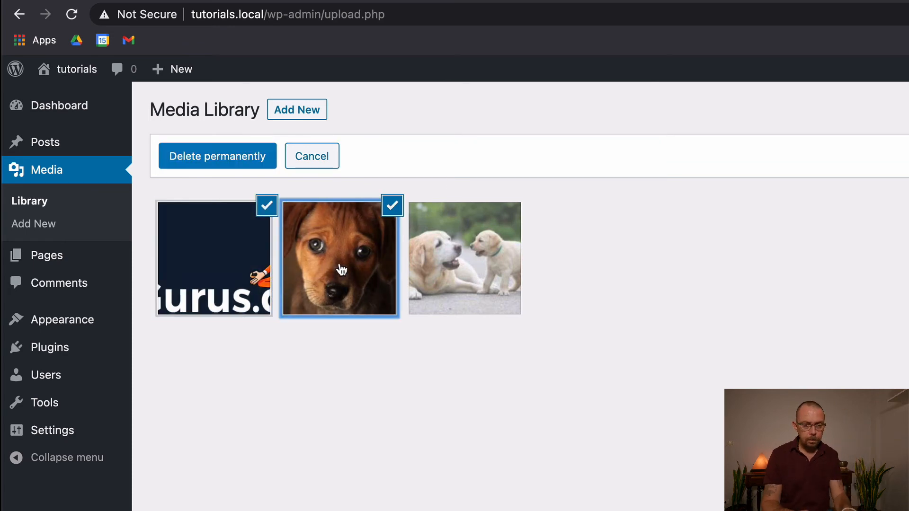
{"action": "left_click", "coordinate": [473, 266]}
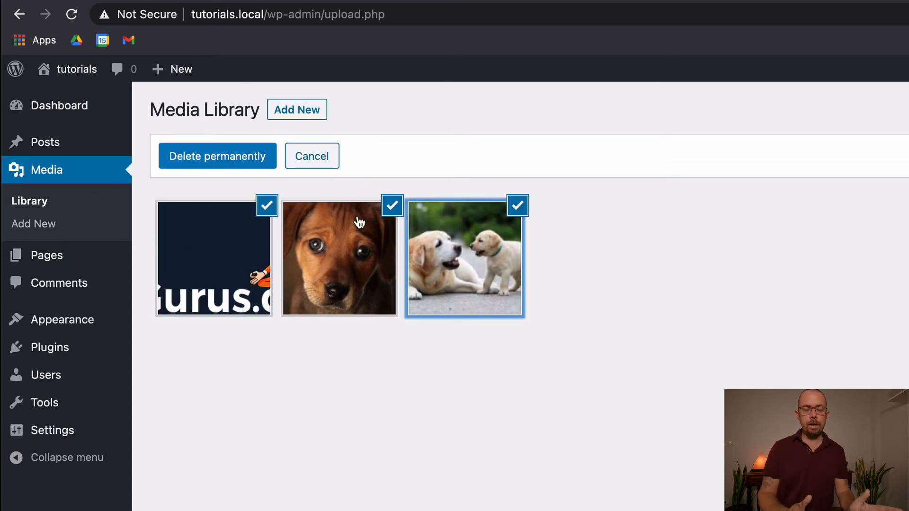
{"action": "left_click", "coordinate": [484, 273]}
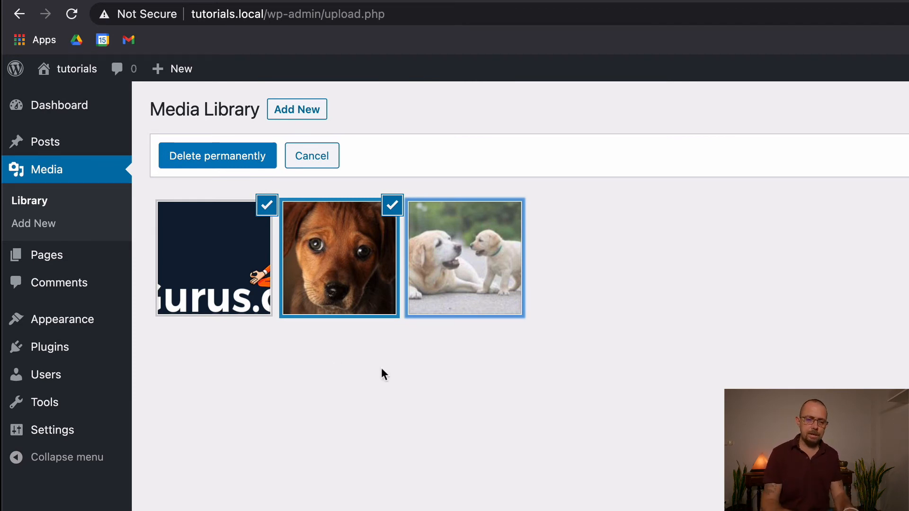
{"action": "left_click", "coordinate": [241, 159]}
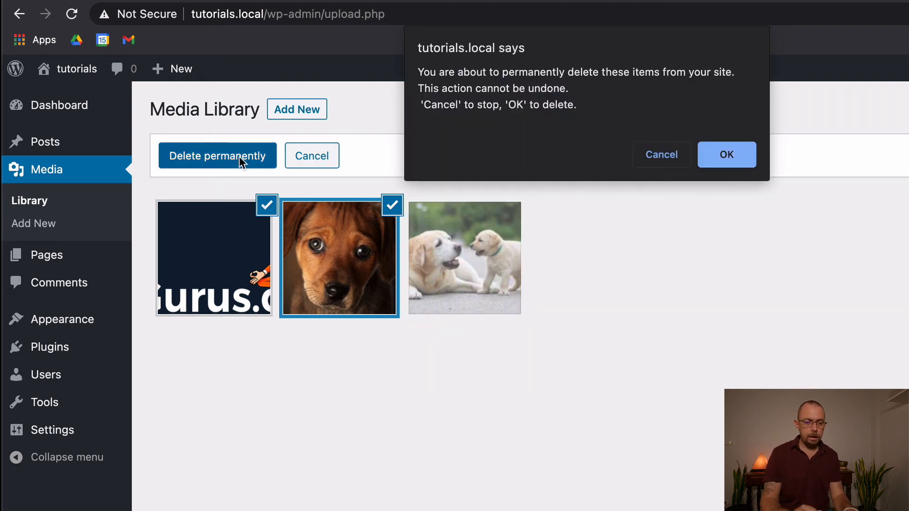
{"action": "left_click", "coordinate": [741, 164]}
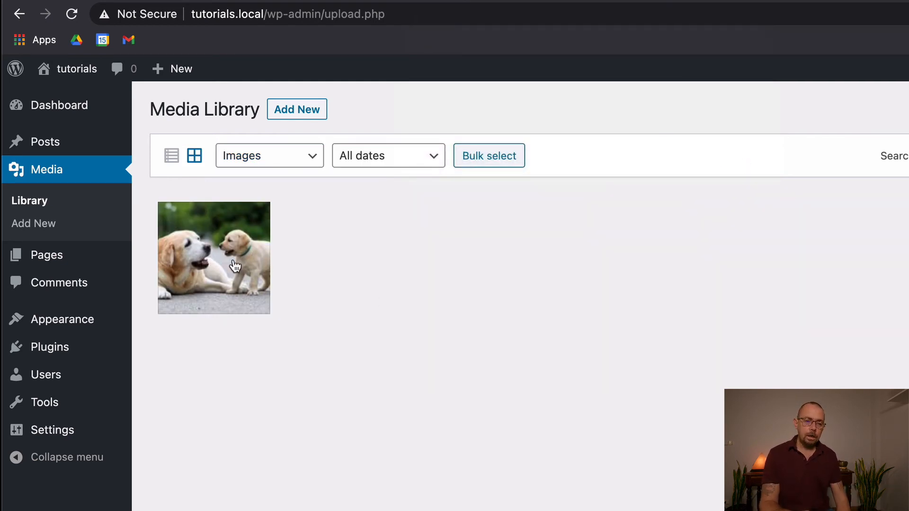
- Look at the library's upload area and the separate Upload New Media page, and return to the unfiltered media library
{"action": "left_click", "coordinate": [295, 113]}
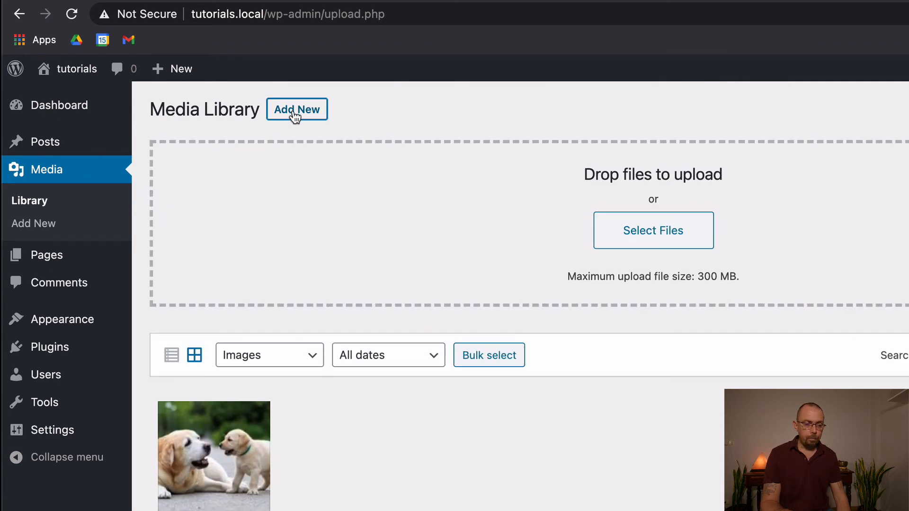
{"action": "left_click", "coordinate": [295, 113]}
{"action": "left_click", "coordinate": [41, 229]}
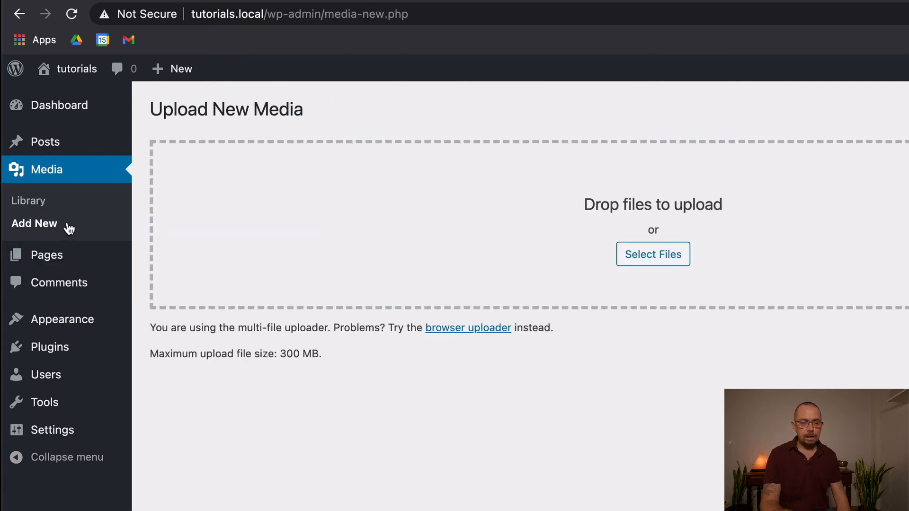
{"action": "left_click", "coordinate": [39, 203]}
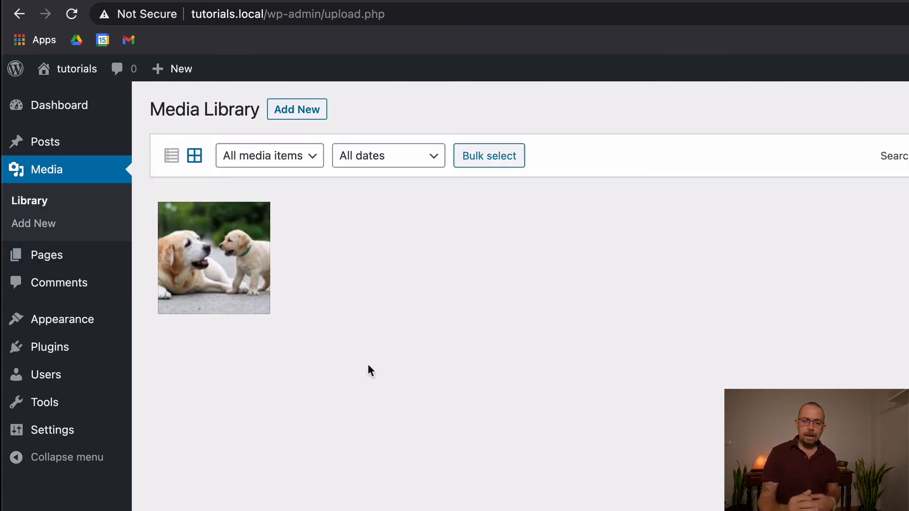
{"action": "left_click", "coordinate": [308, 150]}
{"action": "left_click", "coordinate": [432, 288]}
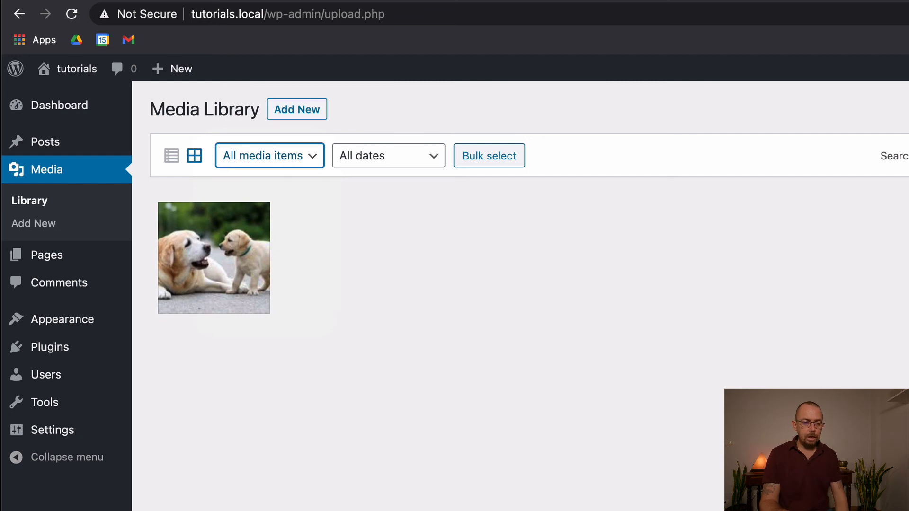
- Upload dogs.jpeg, dogs2.jpg and logo-tuts.jpg from the Tutorials folder in Finder to the media library
{"action": "left_click", "coordinate": [309, 108]}
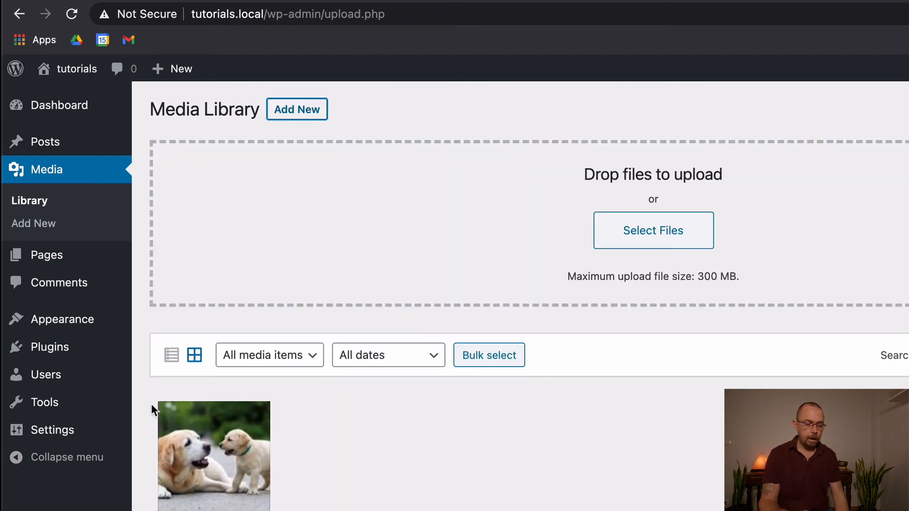
{"action": "key", "text": "super+Tab"}
{"action": "left_click_drag", "start_coordinate": [604, 488], "coordinate": [713, 232]}
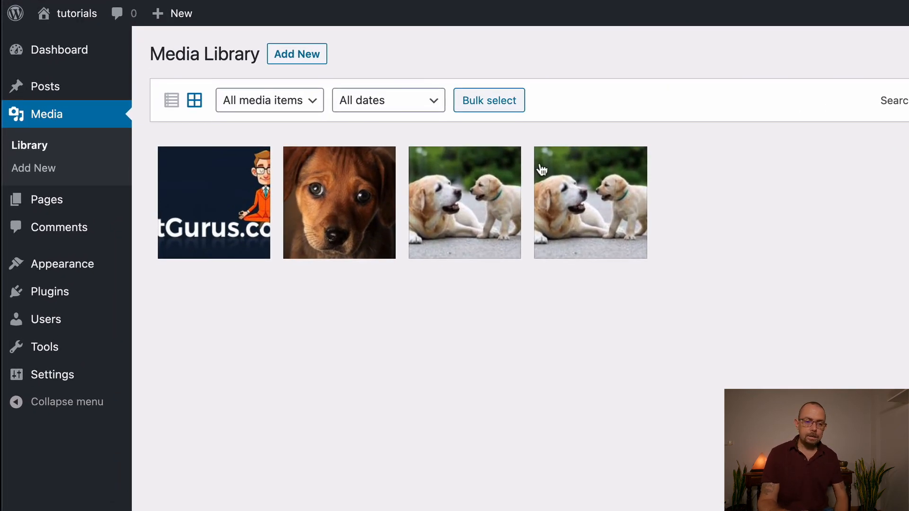
- Switch the media library to list view and compare the two dogs entries' file names with dogs.jpeg in the Finder folder
{"action": "left_click", "coordinate": [171, 100]}
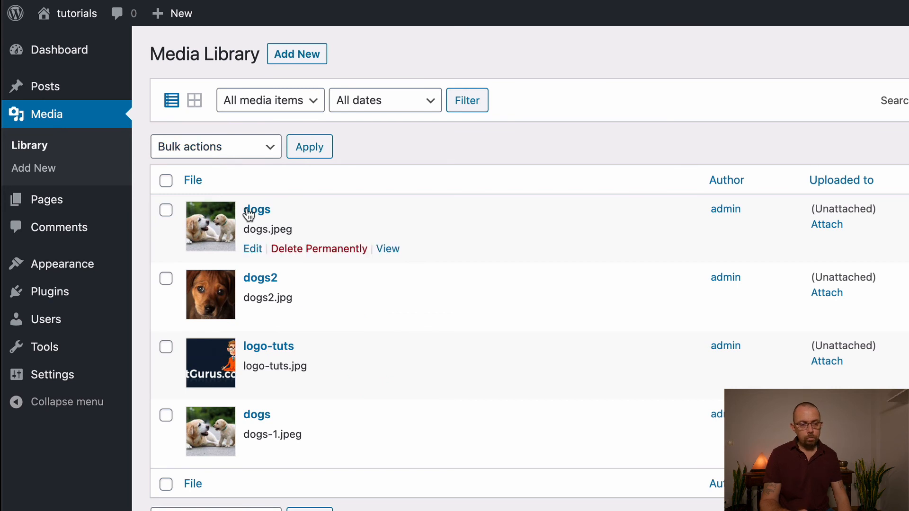
{"action": "key", "text": "super+Tab"}
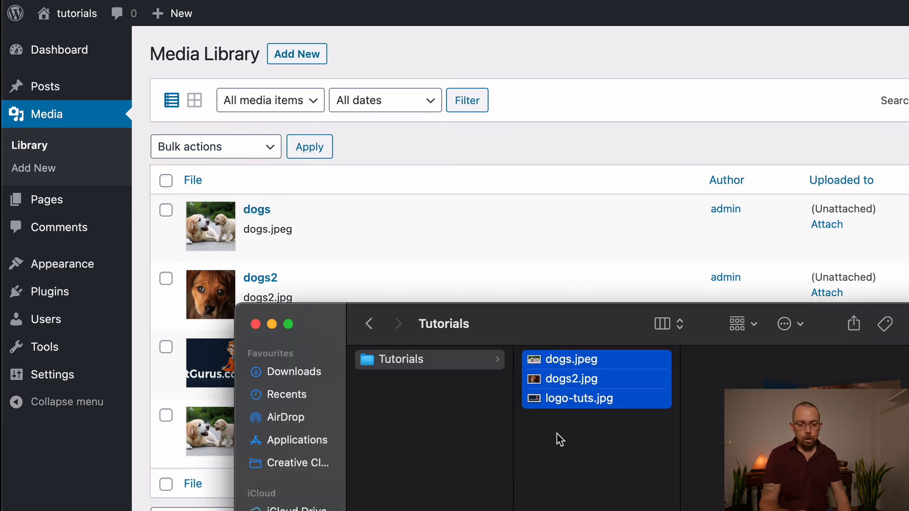
{"action": "left_click", "coordinate": [590, 461]}
{"action": "left_click", "coordinate": [611, 361]}
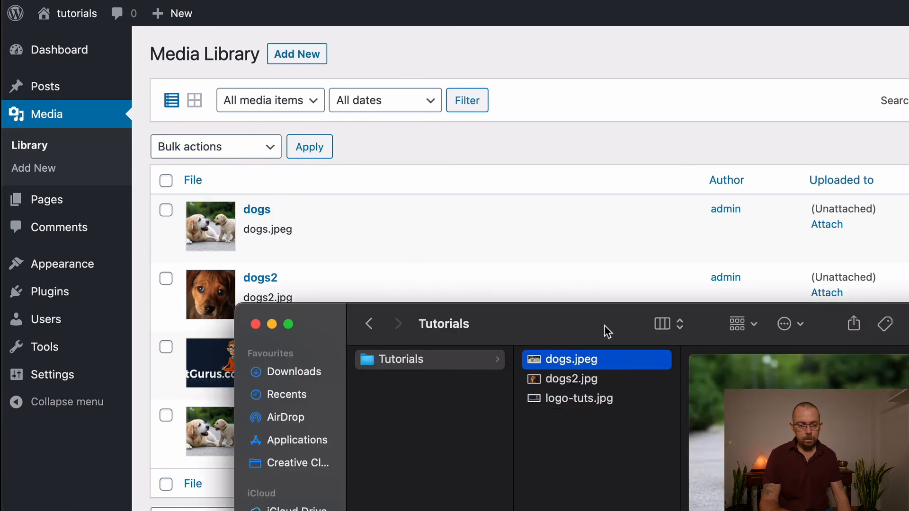
{"action": "left_click", "coordinate": [542, 266]}
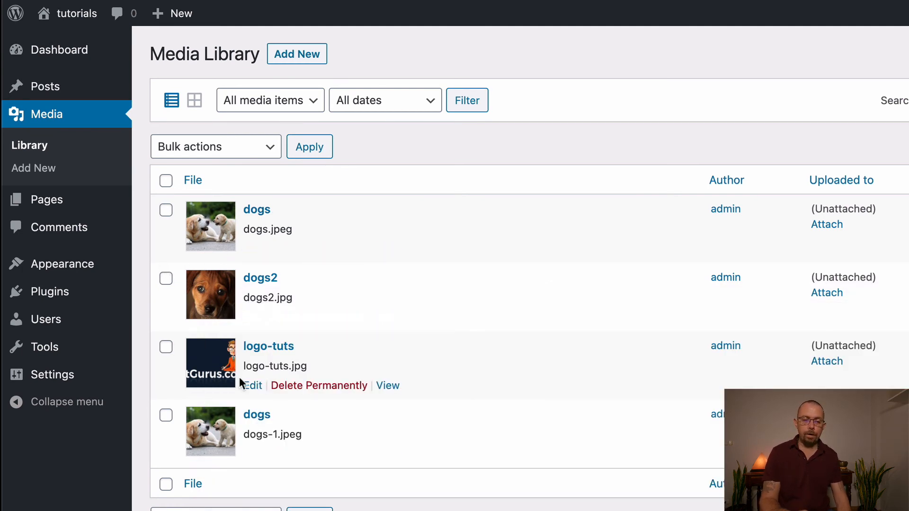
{"action": "left_click_drag", "start_coordinate": [250, 436], "coordinate": [272, 434]}
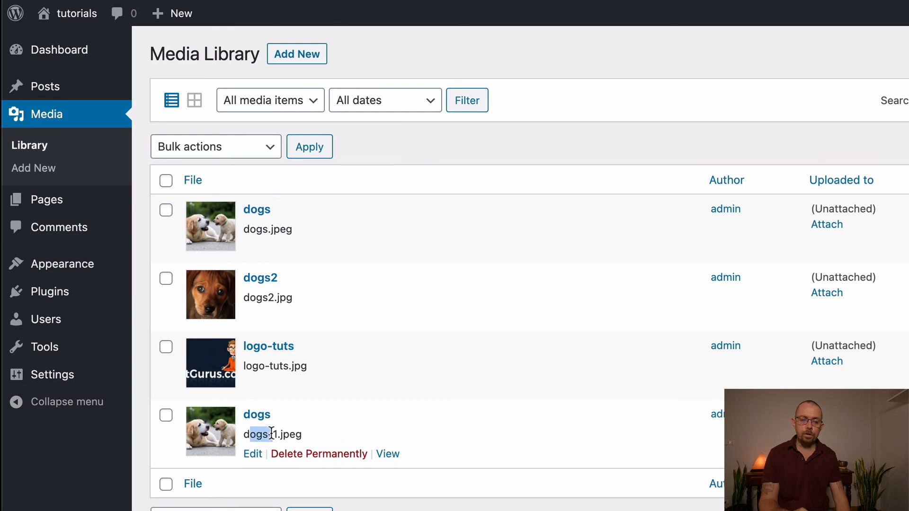
{"action": "left_click", "coordinate": [277, 429]}
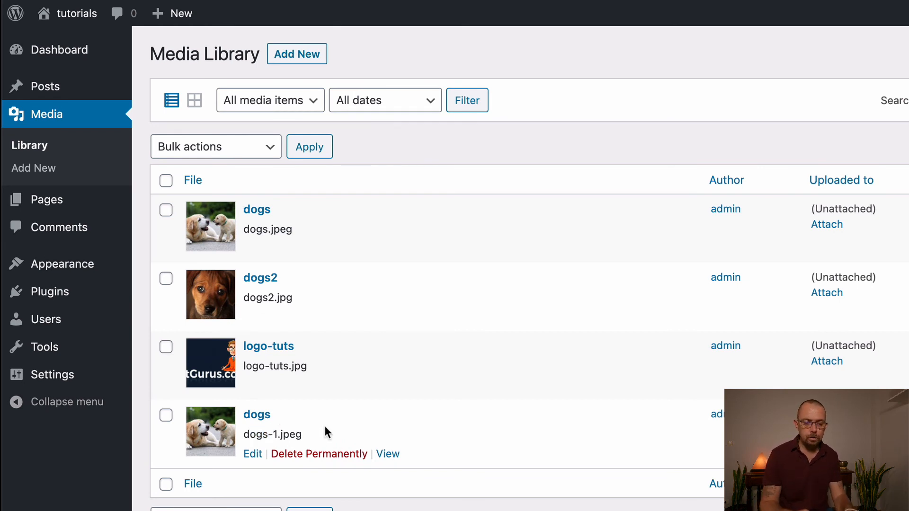
- Upload dogs.jpeg from the Tutorials folder in Finder once more and check the duplicates' file names in the media library list
{"action": "left_click_drag", "start_coordinate": [308, 435], "coordinate": [245, 433]}
{"action": "left_click", "coordinate": [261, 433]}
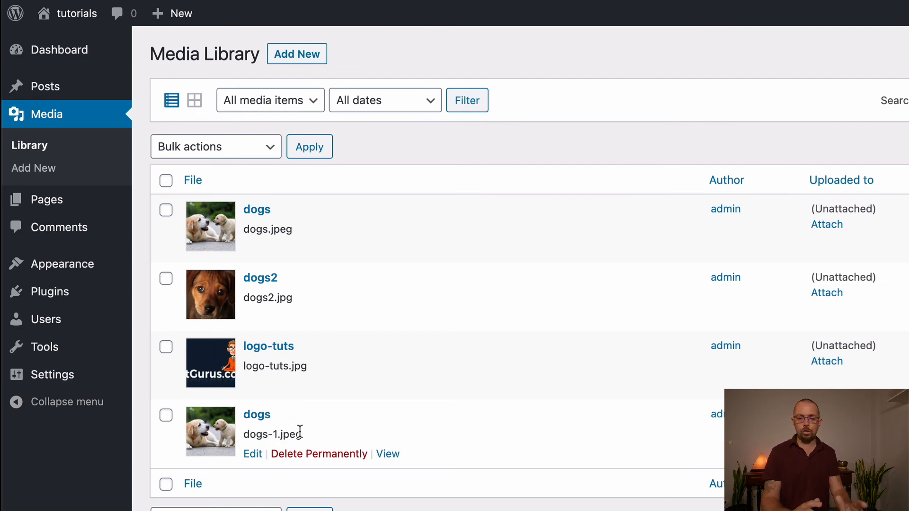
{"action": "left_click", "coordinate": [301, 42]}
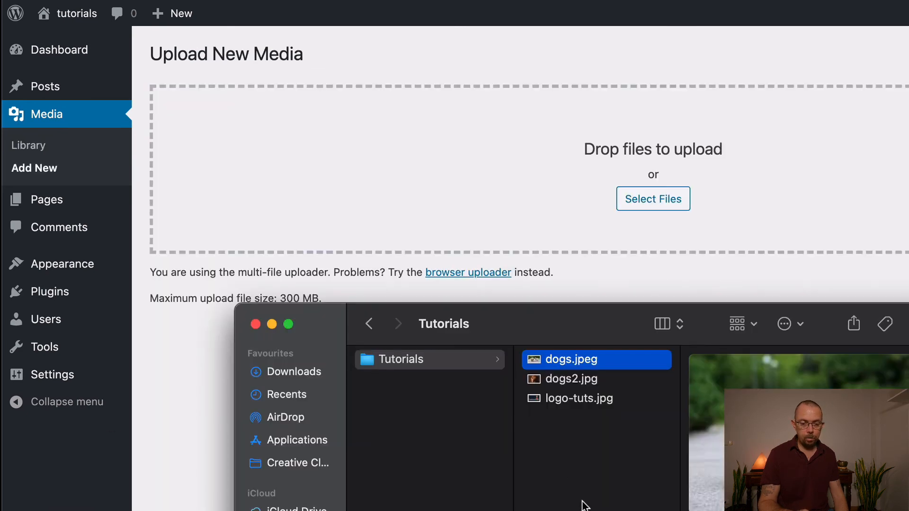
{"action": "left_click_drag", "start_coordinate": [594, 365], "coordinate": [458, 197]}
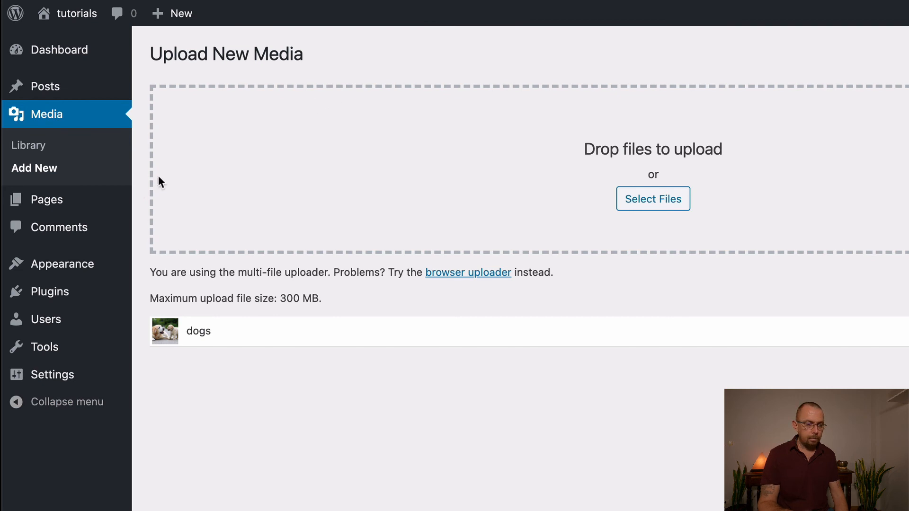
{"action": "left_click", "coordinate": [78, 146]}
{"action": "scroll", "coordinate": [369, 361], "scroll_direction": "down", "scroll_amount": 1}
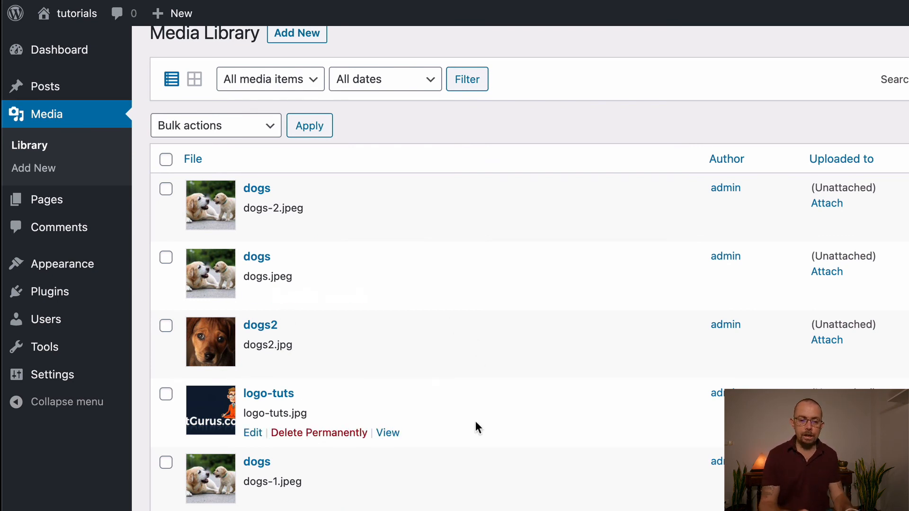
- Bulk delete the duplicates dogs-2.jpeg and dogs-1.jpeg permanently, keeping dogs.jpeg, dogs2.jpg and logo-tuts.jpg
{"action": "left_click", "coordinate": [166, 195]}
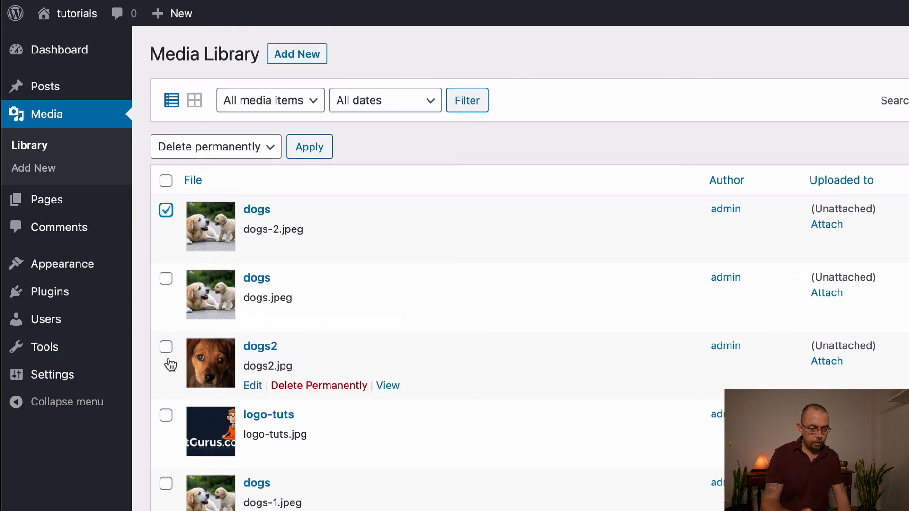
{"action": "left_click", "coordinate": [167, 483]}
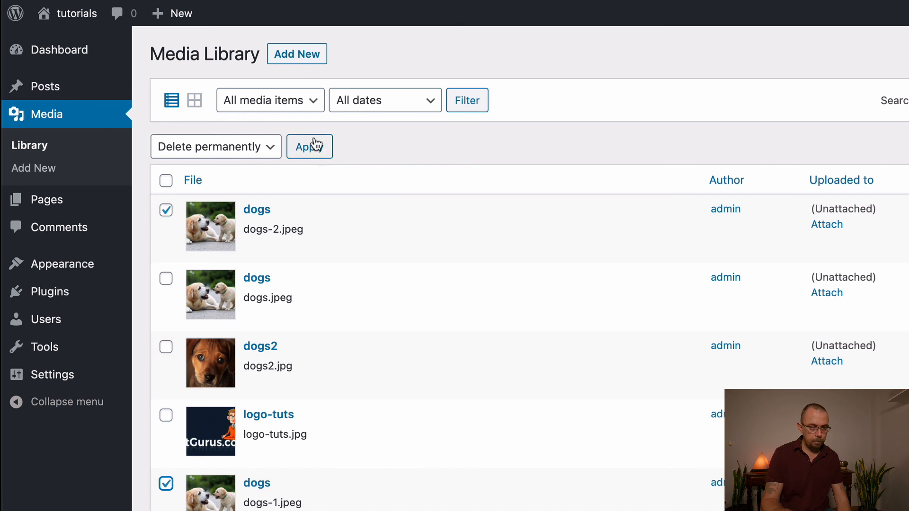
{"action": "left_click", "coordinate": [217, 147]}
{"action": "left_click", "coordinate": [218, 147]}
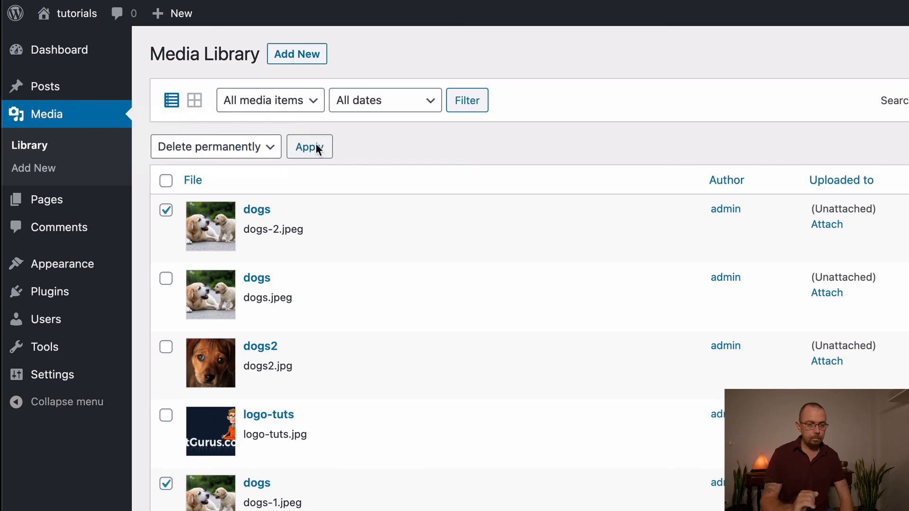
{"action": "left_click", "coordinate": [317, 146]}
{"action": "left_click", "coordinate": [725, 96]}
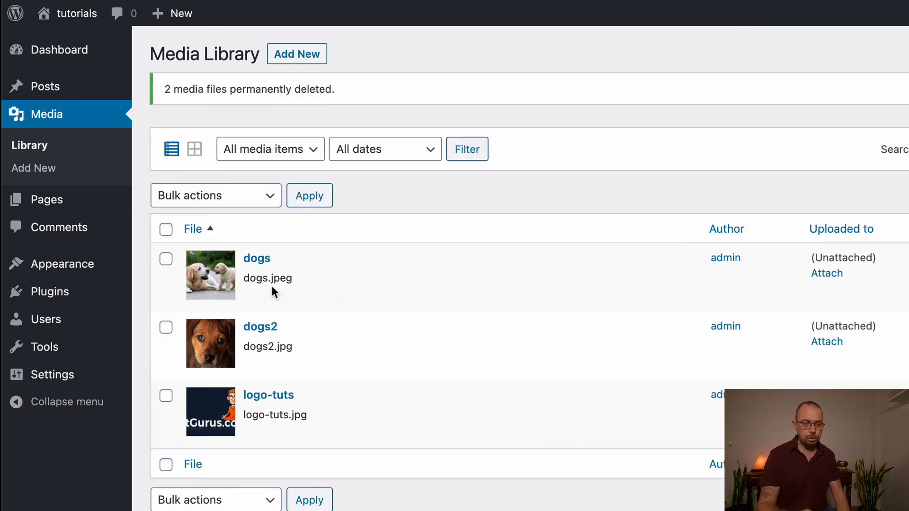